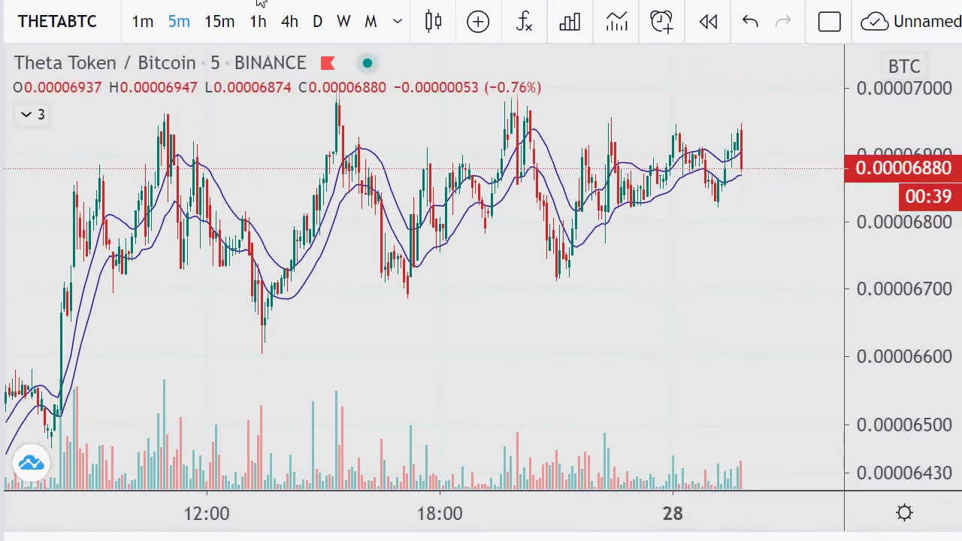
Set the THETABTC chart to the daily timeframe and switch to the Untitled 2 spreadsheet in LibreOffice Calc.
{"action": "left_click", "coordinate": [316, 24]}
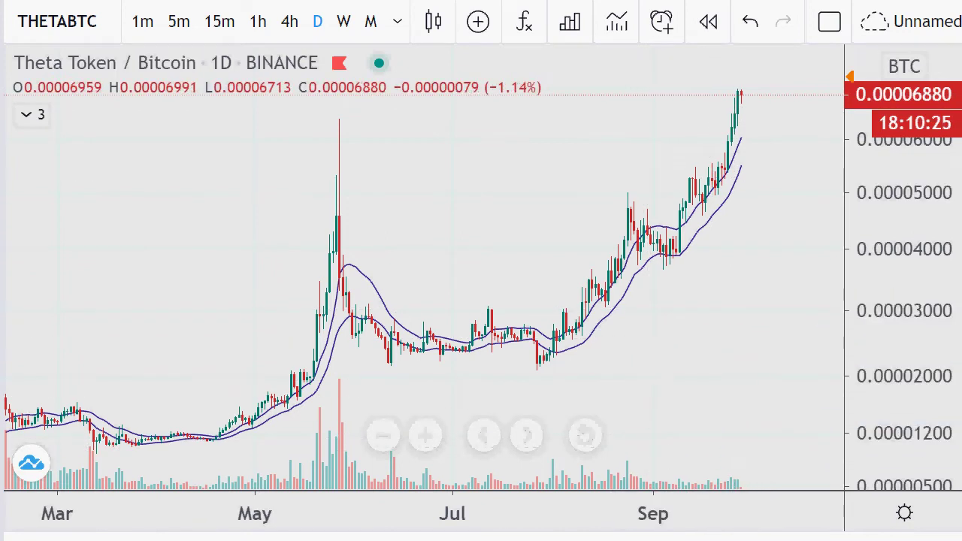
{"action": "mouse_move", "coordinate": [582, 537]}
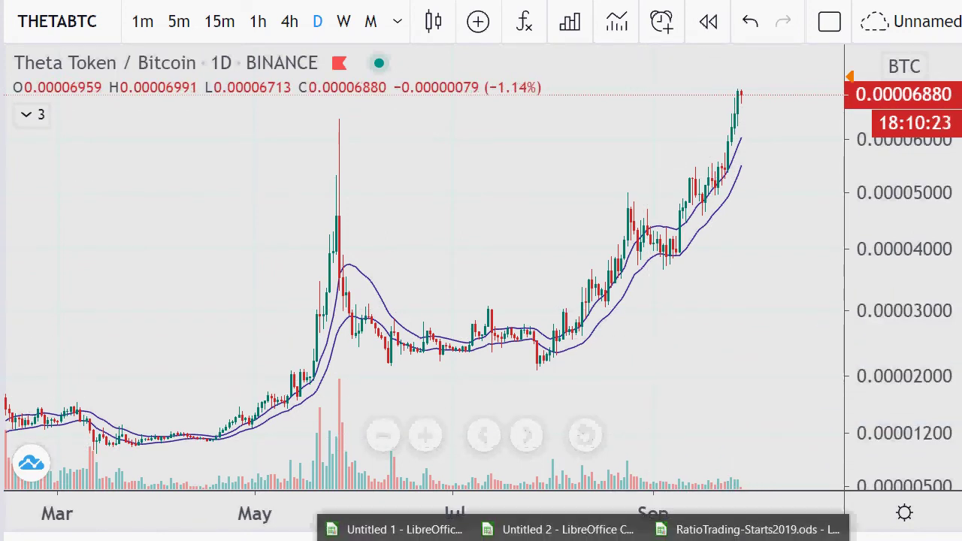
{"action": "left_click", "coordinate": [567, 529]}
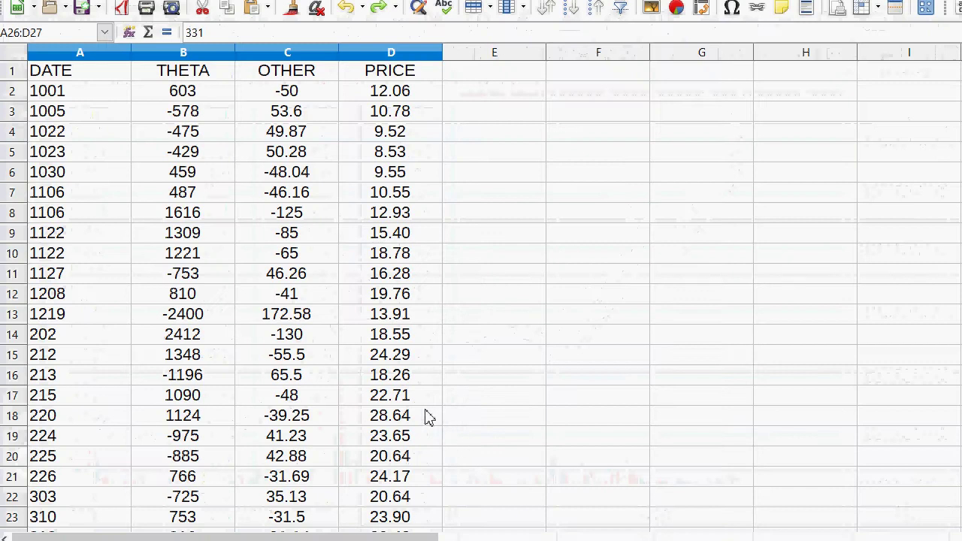
Examine the trade log from the first entry in row 2 to the latest trades in rows 39 to 42, including the price formula in D42.
{"action": "scroll", "coordinate": [423, 405], "scroll_direction": "down", "scroll_amount": 5}
{"action": "scroll", "coordinate": [423, 405], "scroll_direction": "down", "scroll_amount": 3}
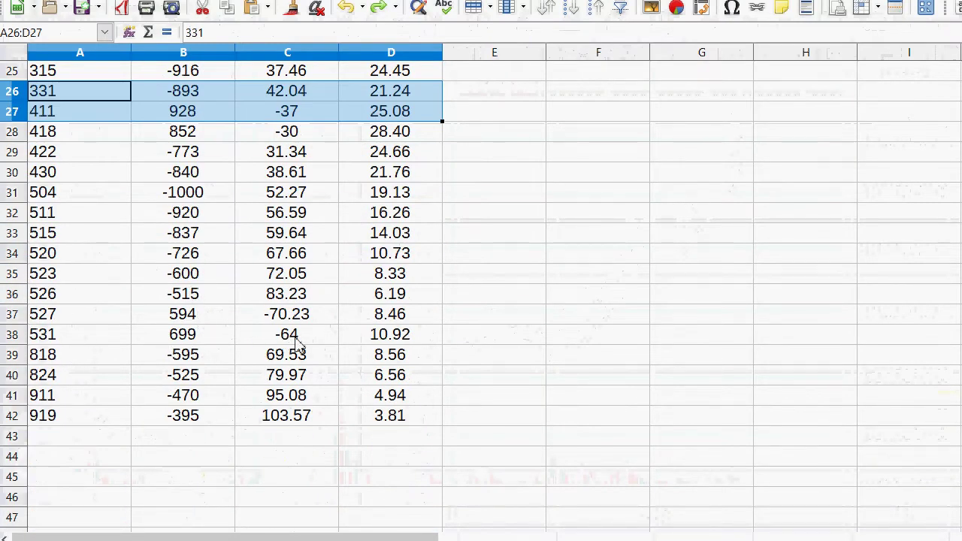
{"action": "left_click_drag", "start_coordinate": [297, 337], "coordinate": [371, 432]}
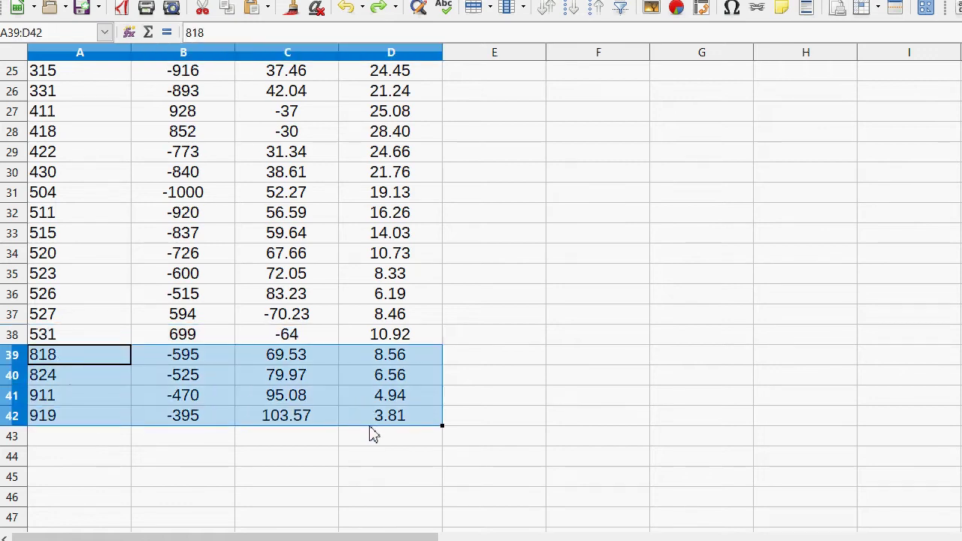
{"action": "left_click", "coordinate": [205, 418]}
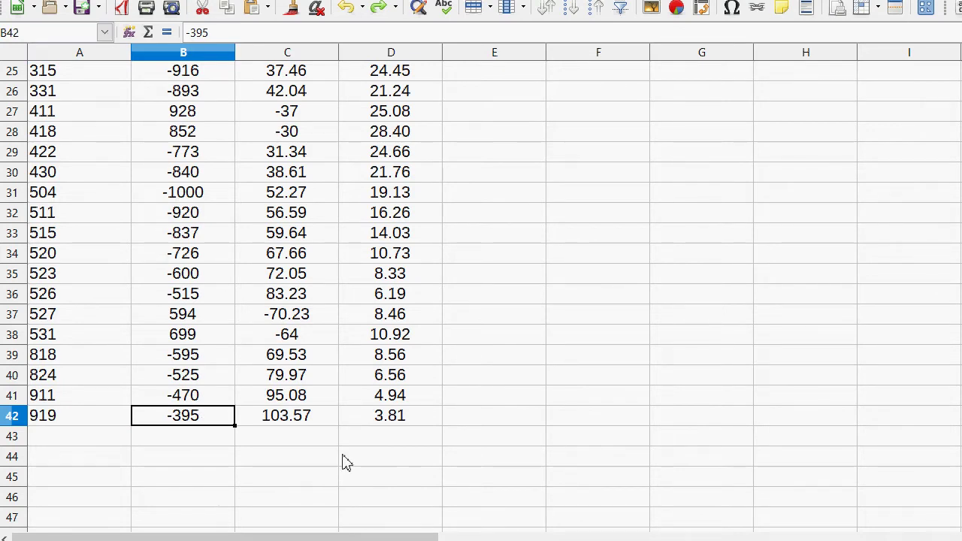
{"action": "left_click", "coordinate": [394, 419]}
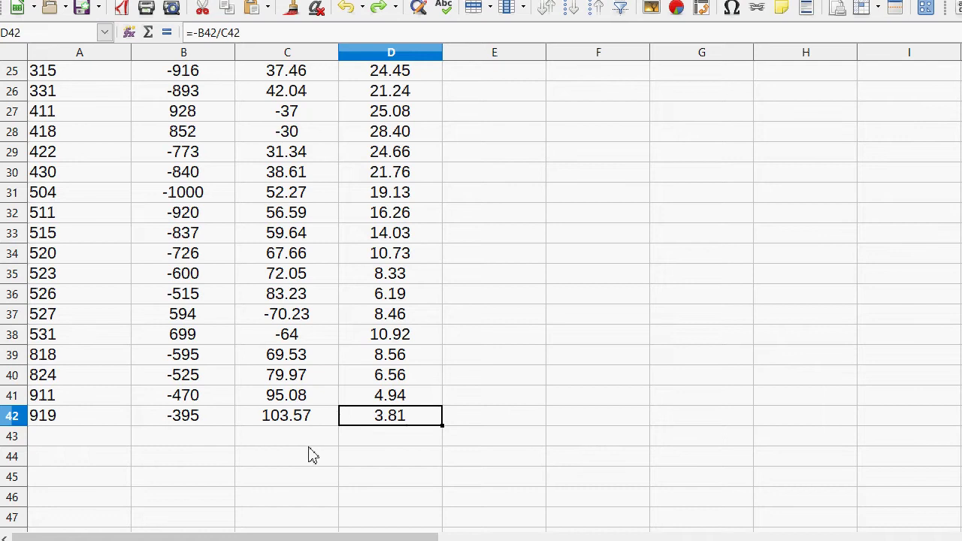
{"action": "left_click", "coordinate": [183, 436]}
{"action": "left_click_drag", "start_coordinate": [71, 420], "coordinate": [335, 420]}
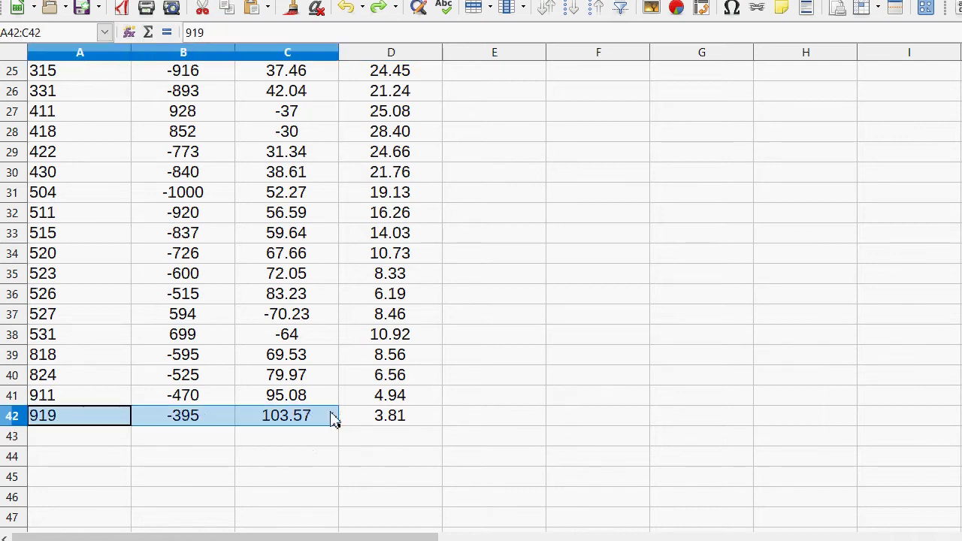
{"action": "scroll", "coordinate": [334, 417], "scroll_direction": "up", "scroll_amount": 8}
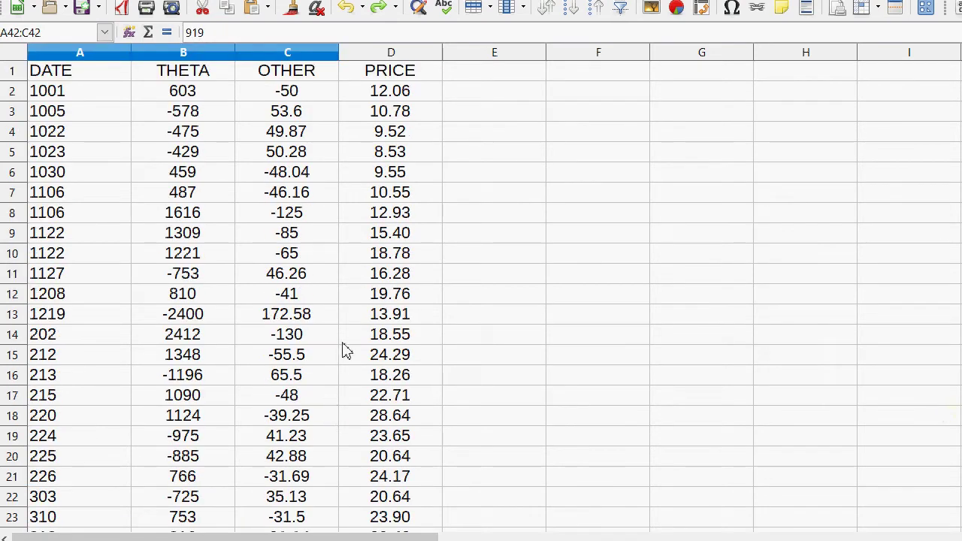
{"action": "scroll", "coordinate": [342, 349], "scroll_direction": "down", "scroll_amount": 8}
{"action": "scroll", "coordinate": [294, 375], "scroll_direction": "up", "scroll_amount": 8}
{"action": "left_click", "coordinate": [71, 96]}
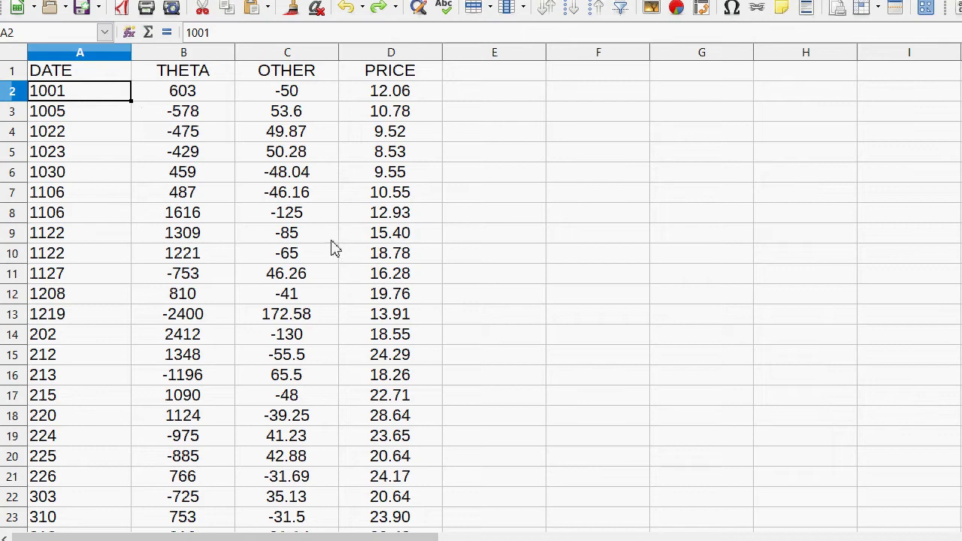
Pair the 531 buy with the 818 sell by moving A38:D39 beside the log to E34:H35.
{"action": "scroll", "coordinate": [333, 239], "scroll_direction": "down", "scroll_amount": 8}
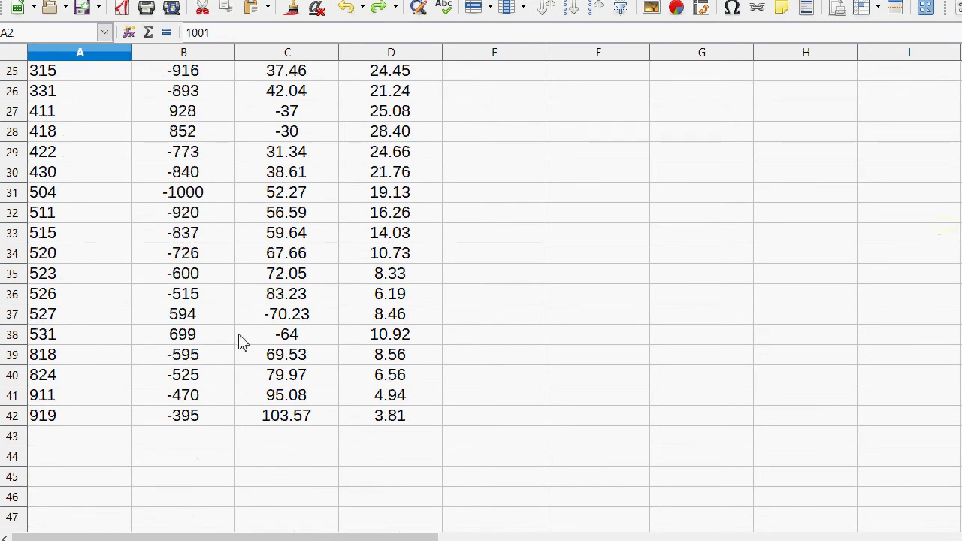
{"action": "left_click_drag", "start_coordinate": [58, 335], "coordinate": [357, 365]}
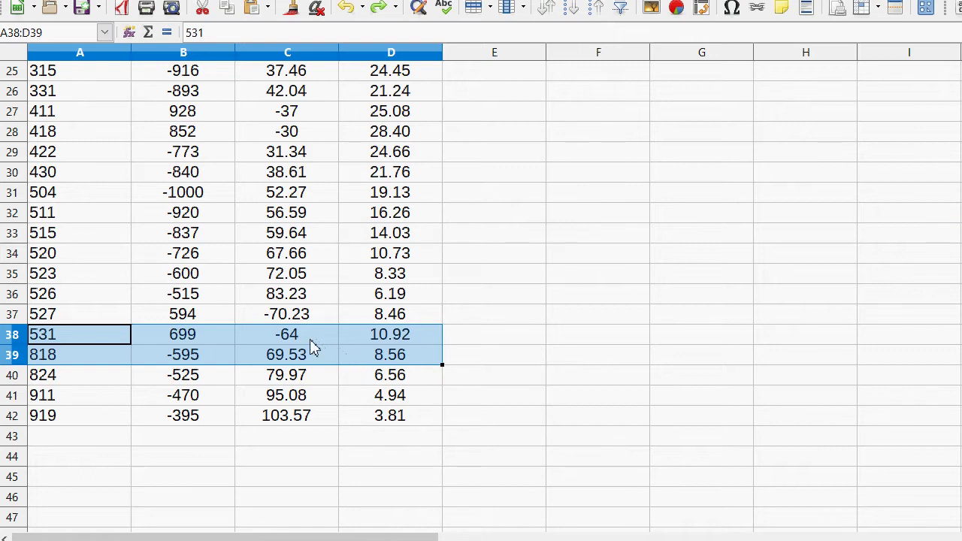
{"action": "left_click_drag", "start_coordinate": [337, 350], "coordinate": [735, 252]}
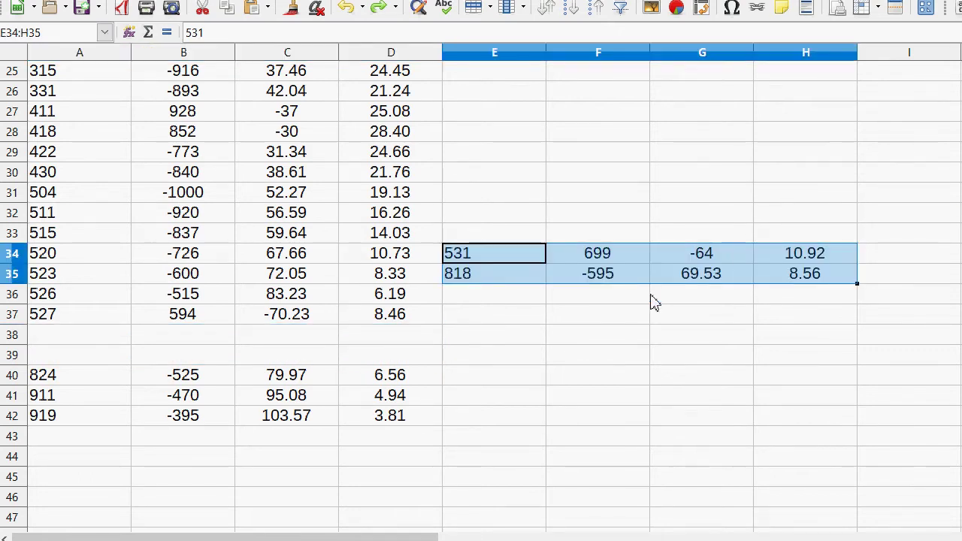
Compare the THETA and OTHER amounts of the paired 531 and 818 trades and check the remaining sells in B40:B42.
{"action": "left_click", "coordinate": [485, 272]}
{"action": "left_click", "coordinate": [471, 259]}
{"action": "left_click_drag", "start_coordinate": [472, 259], "coordinate": [477, 280]}
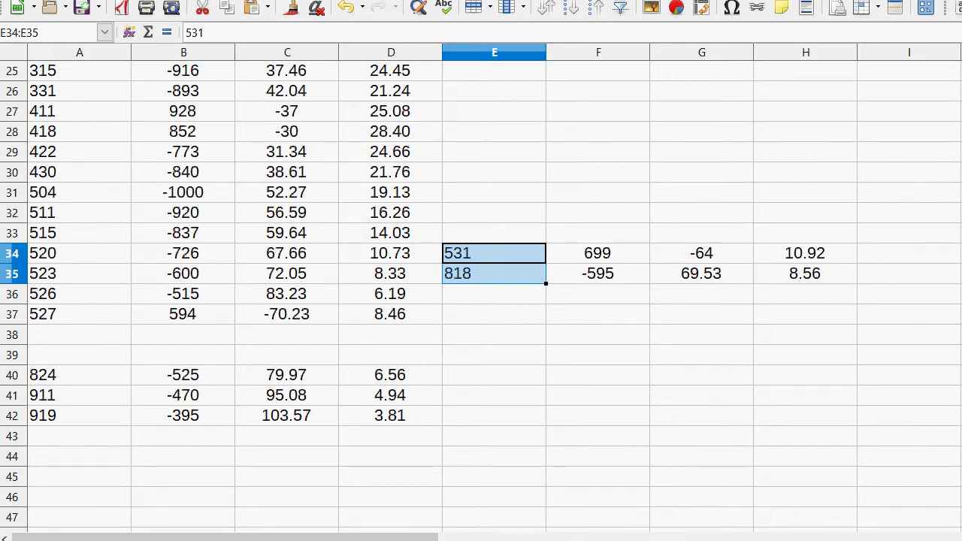
{"action": "left_click", "coordinate": [478, 261]}
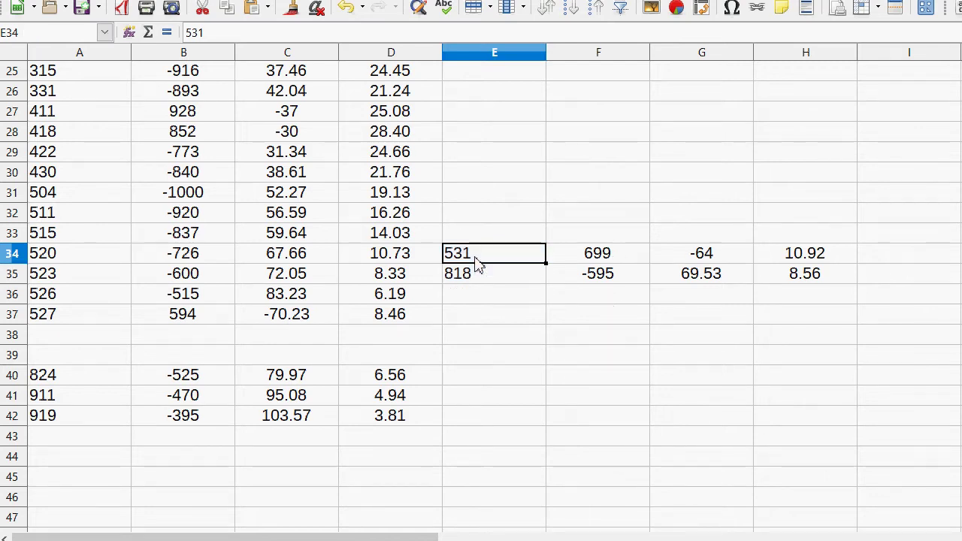
{"action": "left_click", "coordinate": [705, 256]}
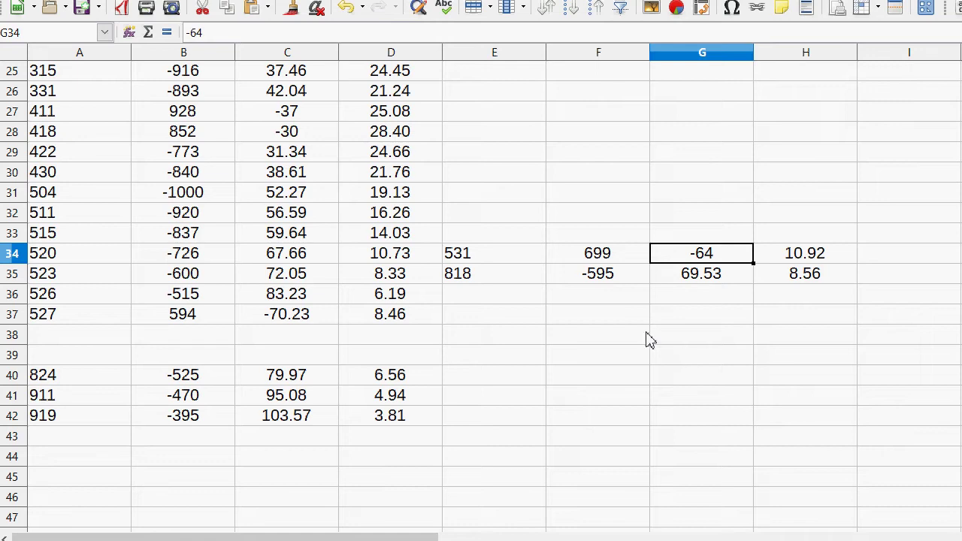
{"action": "left_click", "coordinate": [606, 256]}
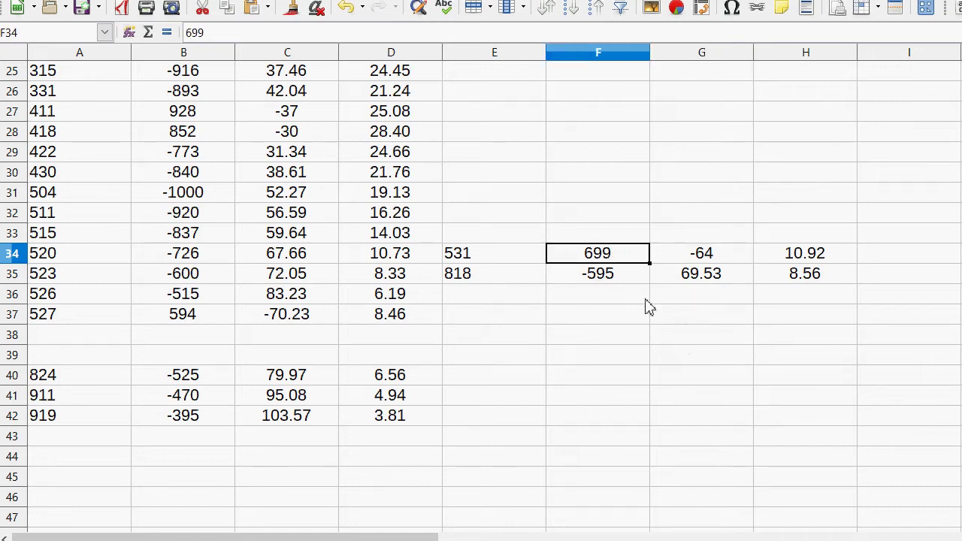
{"action": "left_click", "coordinate": [603, 276]}
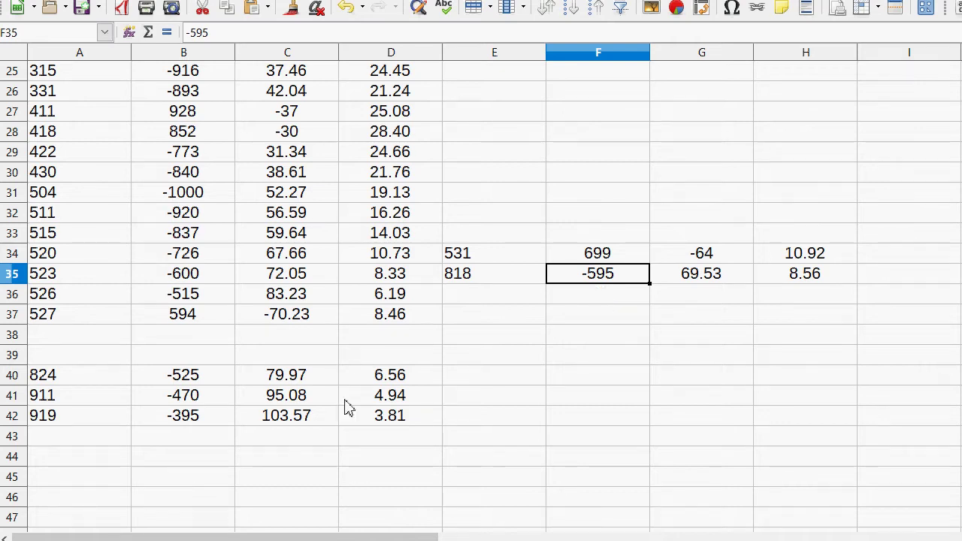
{"action": "left_click", "coordinate": [194, 379]}
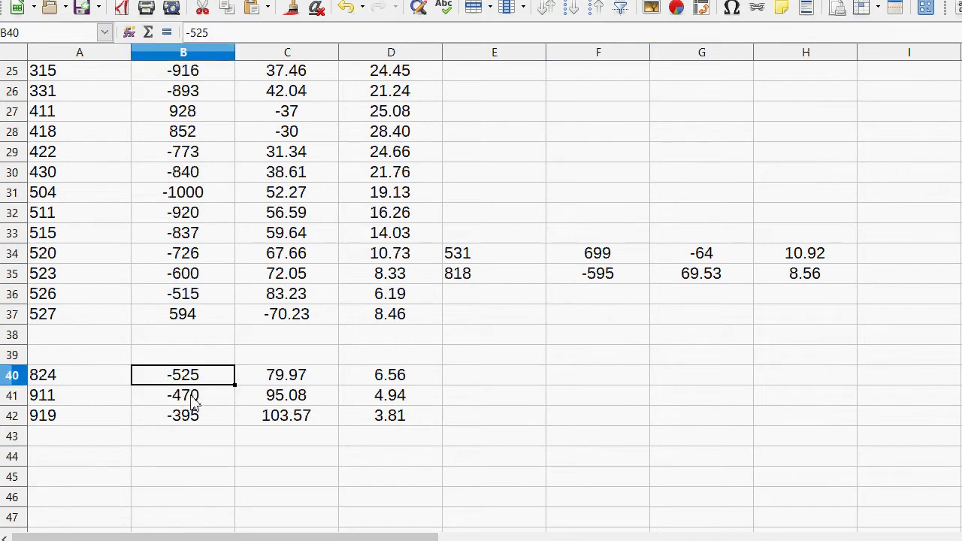
{"action": "left_click", "coordinate": [192, 397]}
{"action": "left_click", "coordinate": [192, 420]}
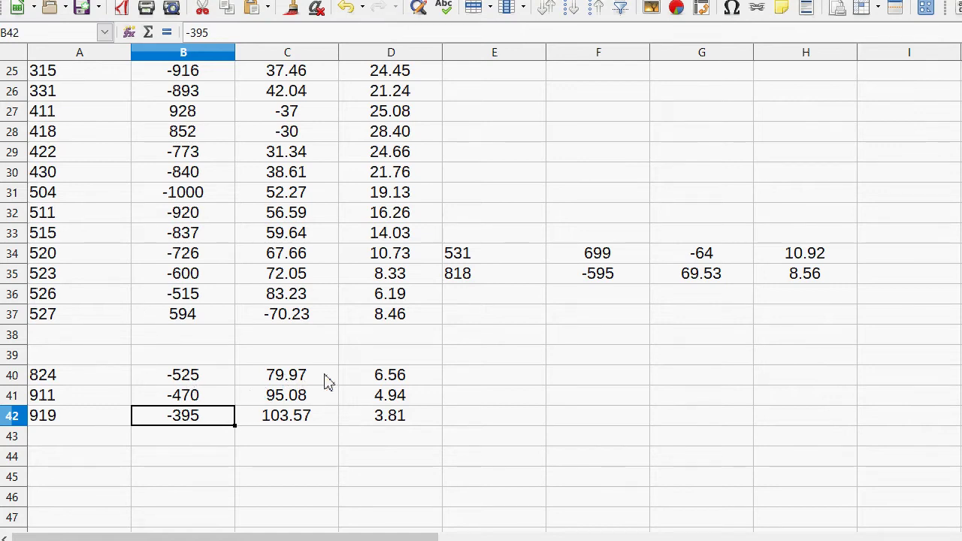
Pair the 527 and 824 trades in E36:H37 and move the 911 and 919 trades up to A37:D38.
{"action": "left_click_drag", "start_coordinate": [51, 317], "coordinate": [803, 304]}
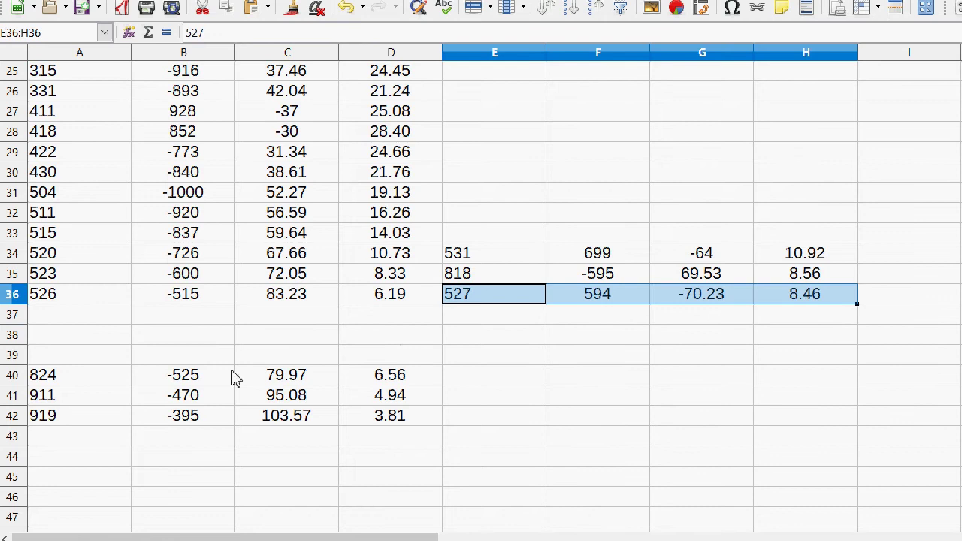
{"action": "left_click_drag", "start_coordinate": [45, 377], "coordinate": [798, 322]}
{"action": "left_click", "coordinate": [710, 299]}
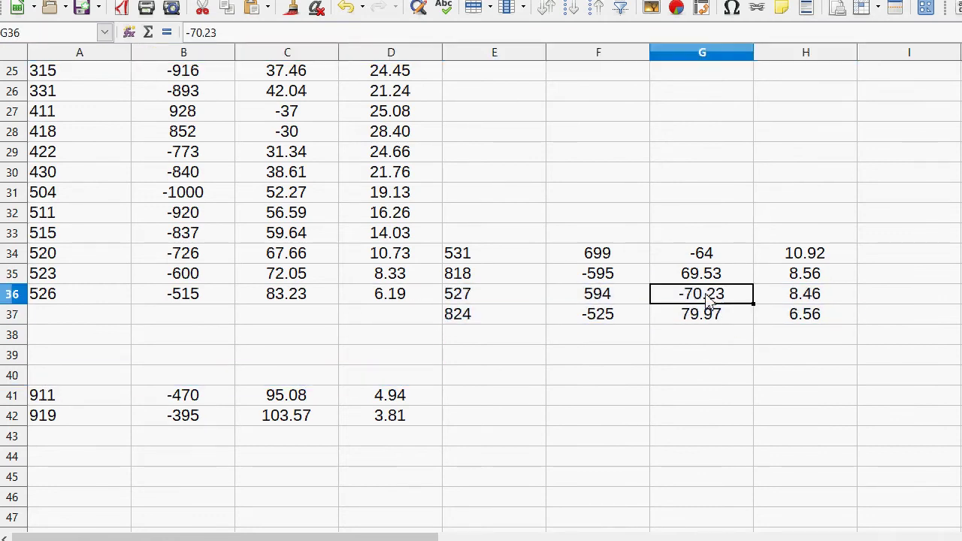
{"action": "left_click", "coordinate": [698, 320]}
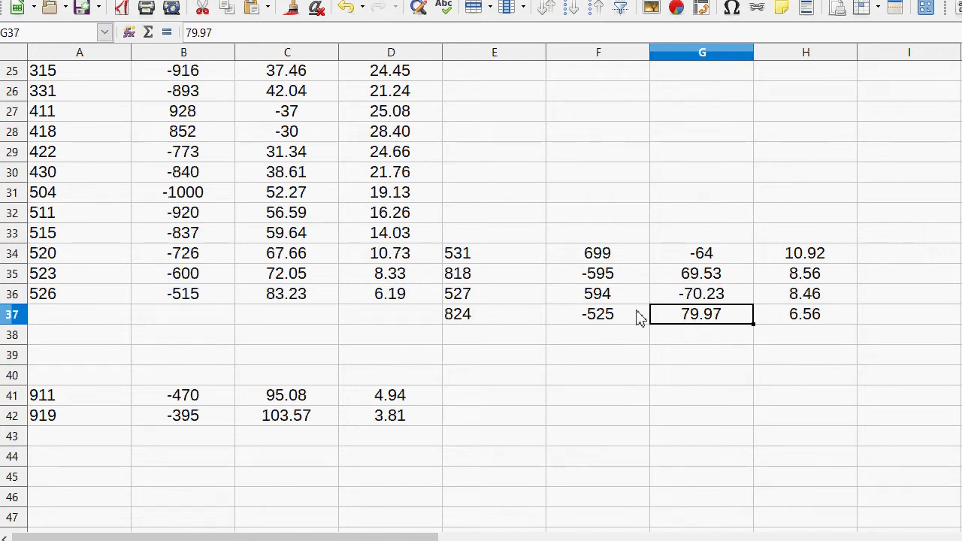
{"action": "left_click", "coordinate": [616, 299]}
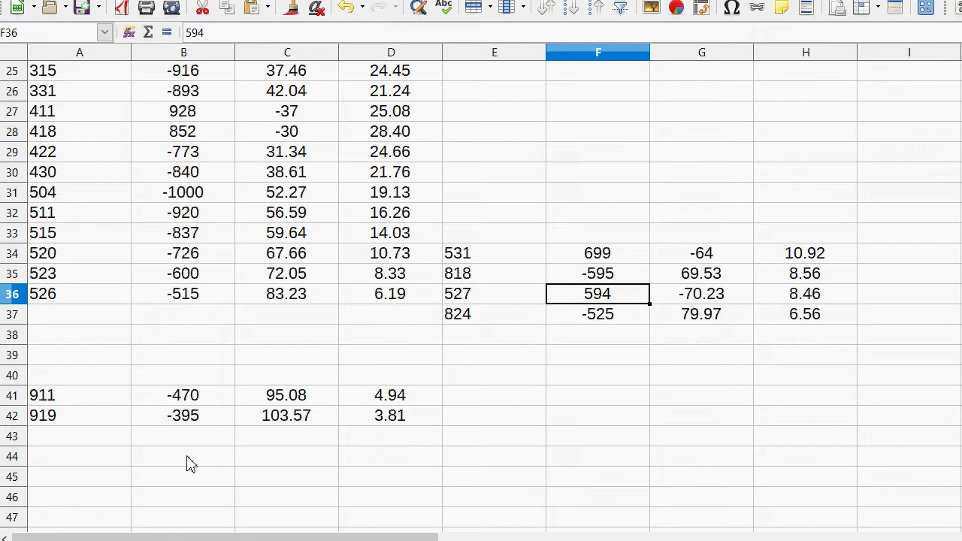
{"action": "left_click_drag", "start_coordinate": [58, 395], "coordinate": [358, 337]}
Move the 1001 and 1005 trades to E14:H15 and the 1023 and 1030 trades to E12:H13.
{"action": "scroll", "coordinate": [382, 346], "scroll_direction": "up", "scroll_amount": 5}
{"action": "scroll", "coordinate": [382, 345], "scroll_direction": "up", "scroll_amount": 3}
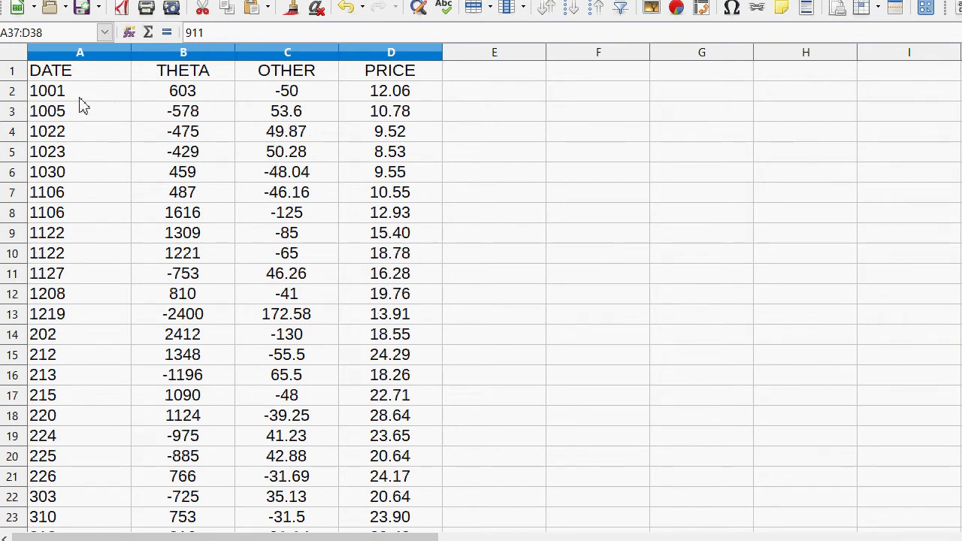
{"action": "left_click_drag", "start_coordinate": [79, 103], "coordinate": [774, 369]}
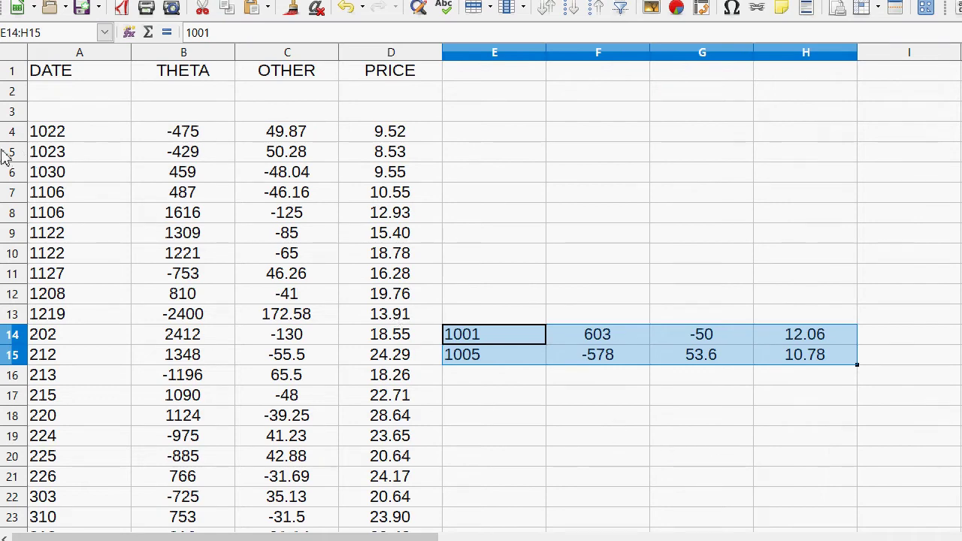
{"action": "left_click_drag", "start_coordinate": [75, 159], "coordinate": [802, 322]}
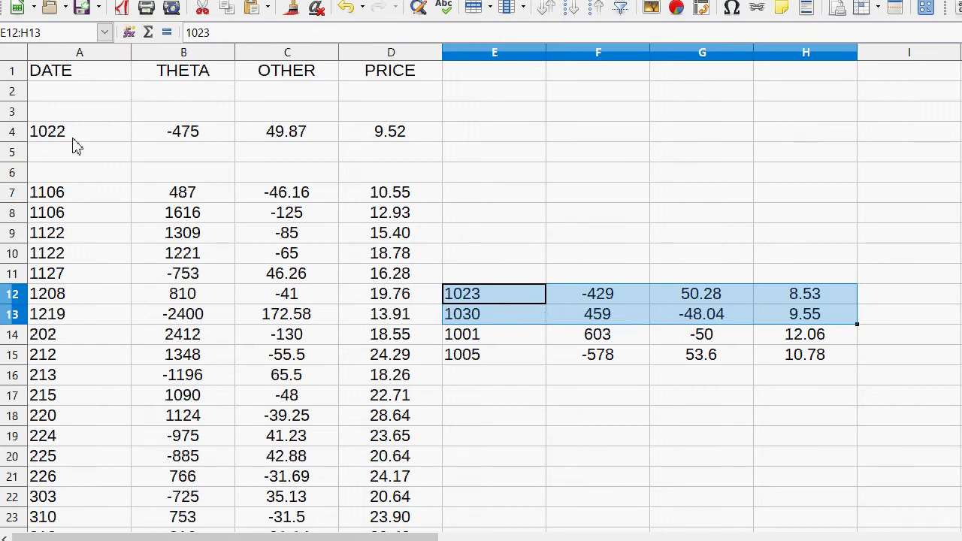
Pair the 1022 sell with the first 1106 buy by moving them to E10:H10 and E11:H11.
{"action": "left_click_drag", "start_coordinate": [73, 138], "coordinate": [764, 267]}
{"action": "left_click", "coordinate": [687, 239]}
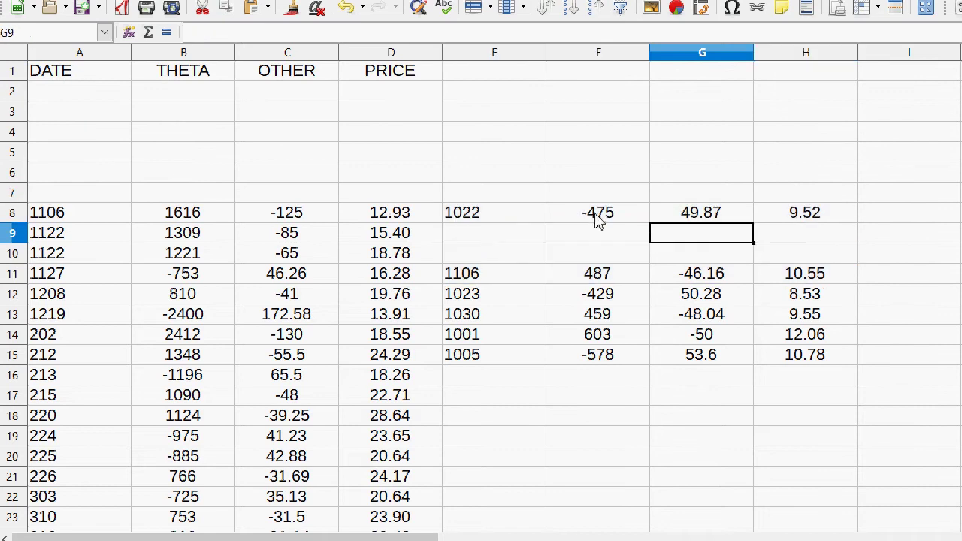
{"action": "left_click_drag", "start_coordinate": [444, 213], "coordinate": [798, 272]}
Pair the 418 buy with the 422 sell by moving A28:D29 to E32:H33 and check their THETA and OTHER amounts.
{"action": "scroll", "coordinate": [362, 422], "scroll_direction": "down", "scroll_amount": 7}
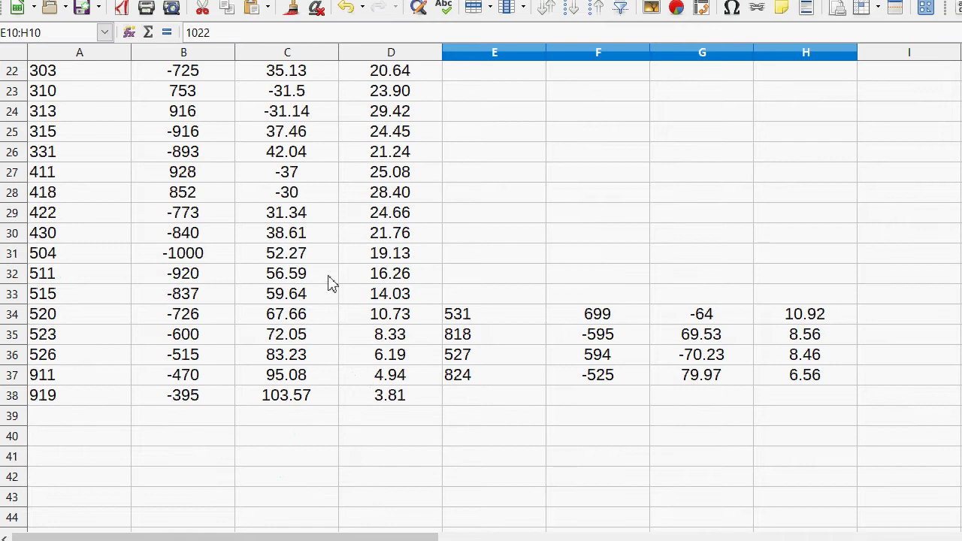
{"action": "left_click_drag", "start_coordinate": [304, 400], "coordinate": [96, 220]}
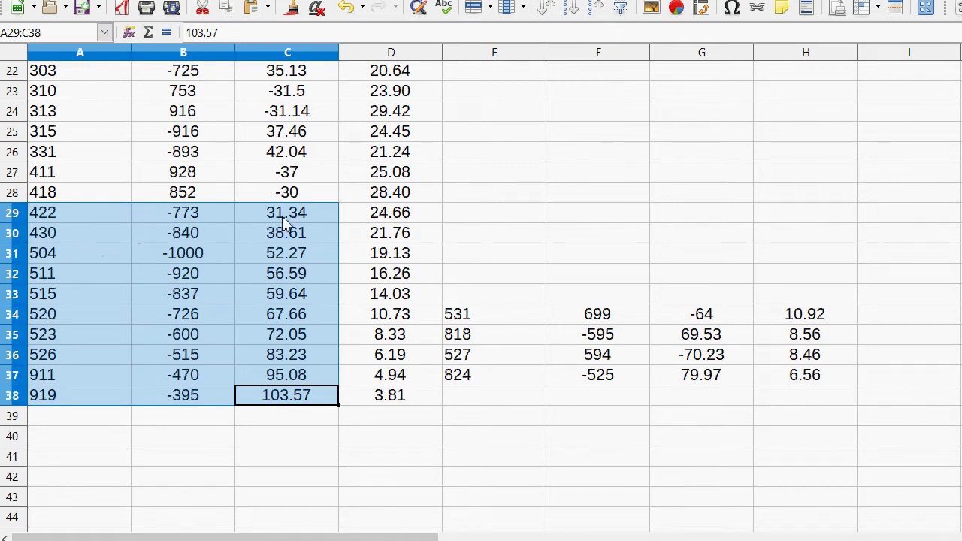
{"action": "left_click_drag", "start_coordinate": [414, 218], "coordinate": [42, 203]}
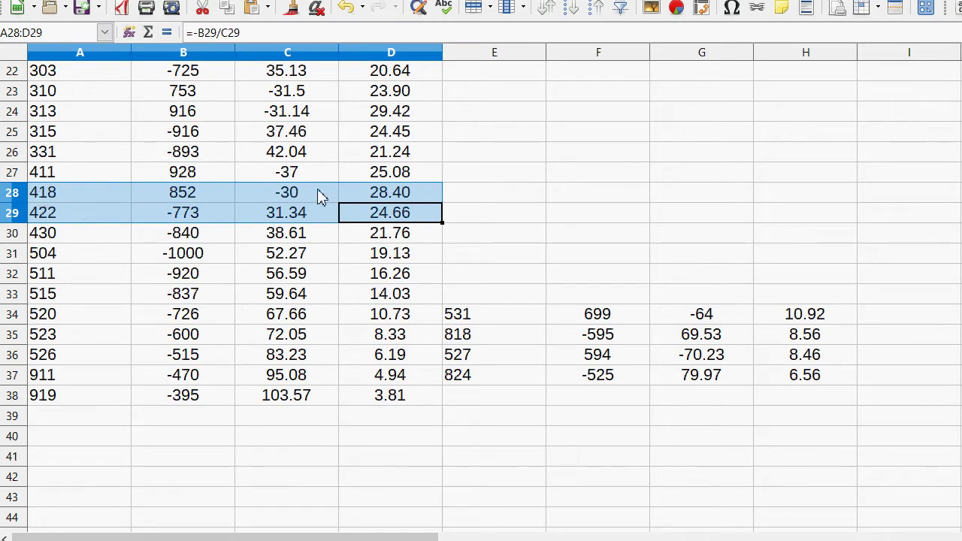
{"action": "left_click_drag", "start_coordinate": [317, 194], "coordinate": [701, 275]}
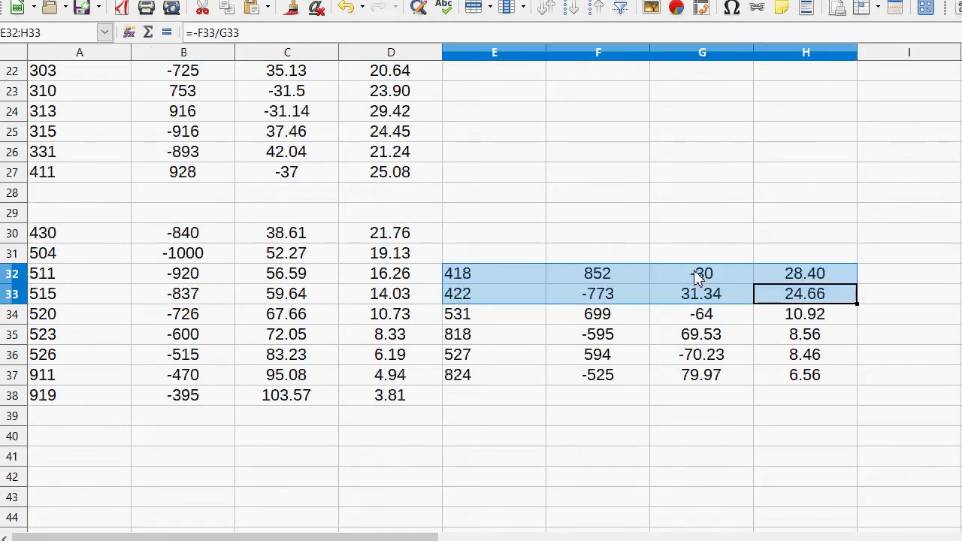
{"action": "left_click", "coordinate": [605, 299]}
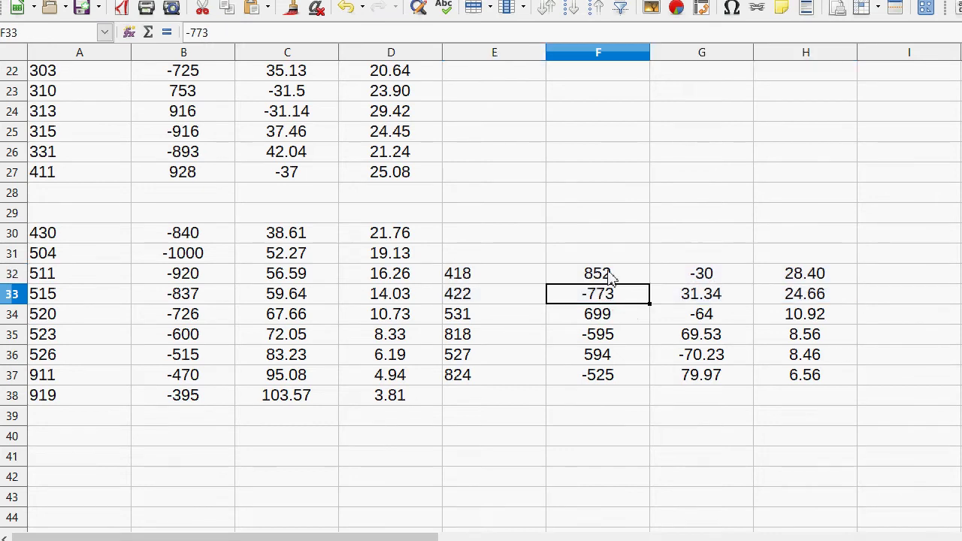
{"action": "left_click", "coordinate": [611, 277]}
{"action": "left_click", "coordinate": [716, 298]}
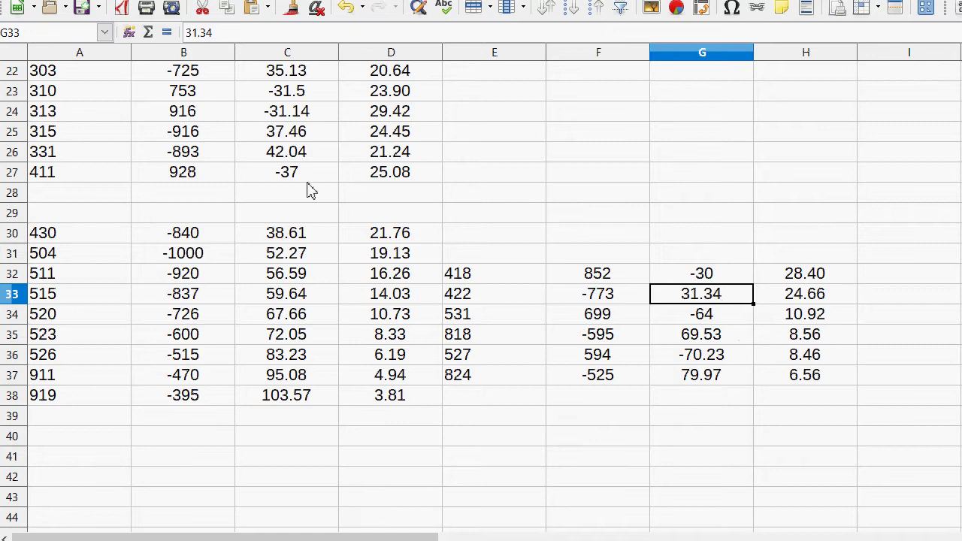
Pair the 411 buy with the 430 sell by moving their rows to E30:H30 and E31:H31.
{"action": "left_click_drag", "start_coordinate": [391, 236], "coordinate": [23, 151]}
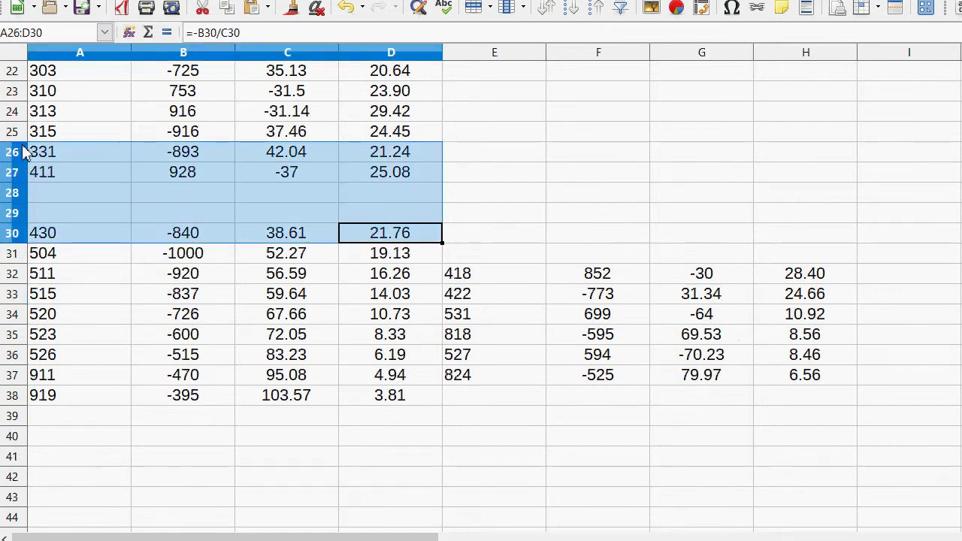
{"action": "left_click", "coordinate": [124, 199]}
{"action": "left_click_drag", "start_coordinate": [71, 177], "coordinate": [786, 259]}
{"action": "left_click", "coordinate": [674, 261]}
{"action": "left_click_drag", "start_coordinate": [463, 197], "coordinate": [808, 238]}
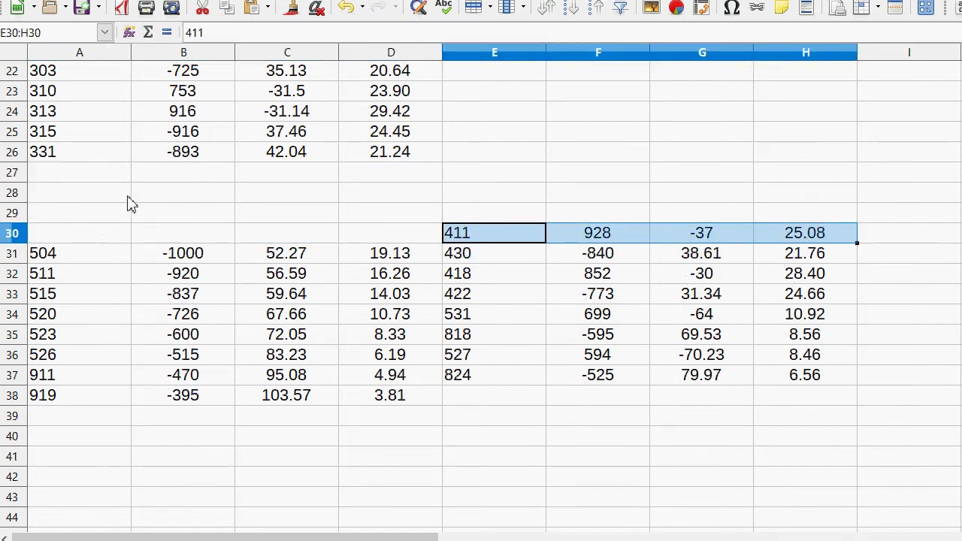
Pair the 313 buy with the 315 sell by moving A24:D25 to E27:H28 and check their THETA and OTHER amounts.
{"action": "left_click_drag", "start_coordinate": [72, 117], "coordinate": [790, 198]}
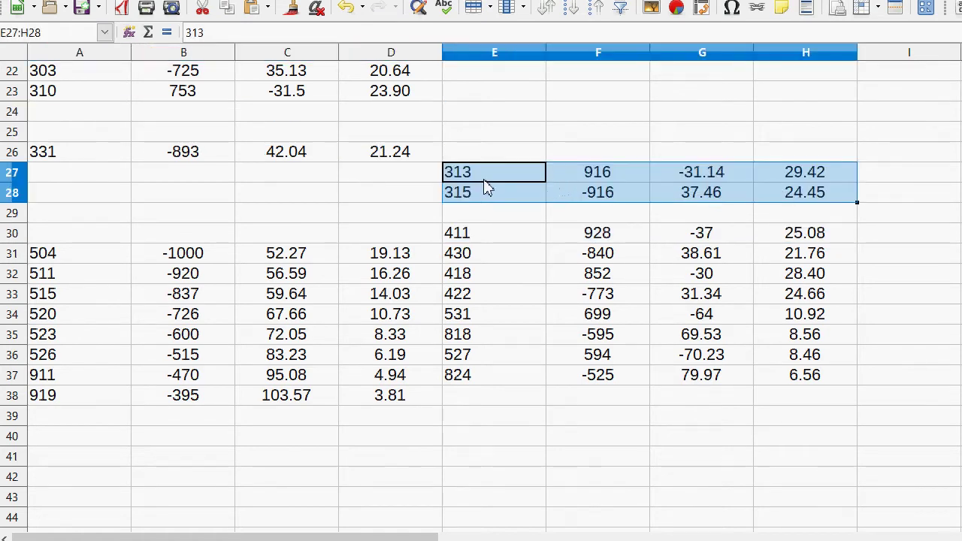
{"action": "left_click", "coordinate": [614, 175]}
{"action": "left_click", "coordinate": [703, 177]}
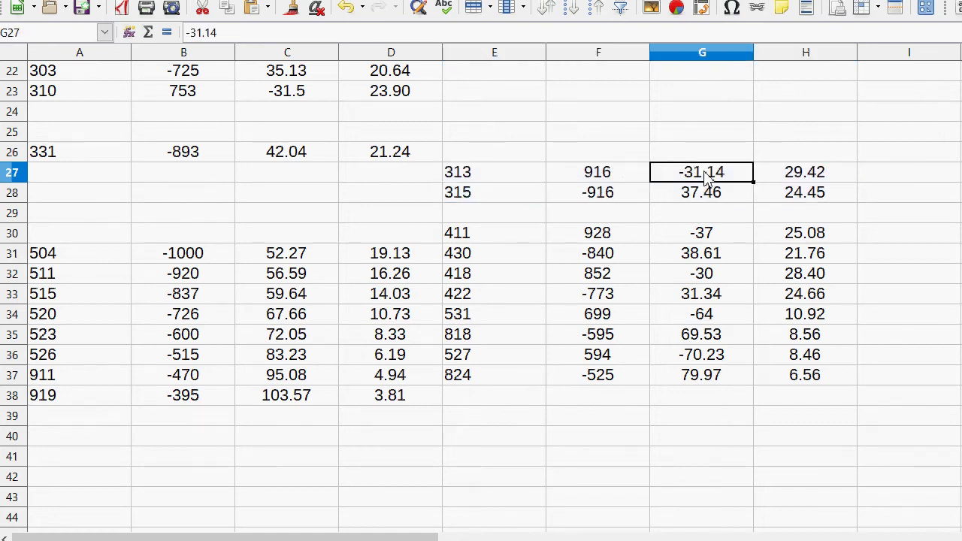
{"action": "left_click", "coordinate": [626, 185]}
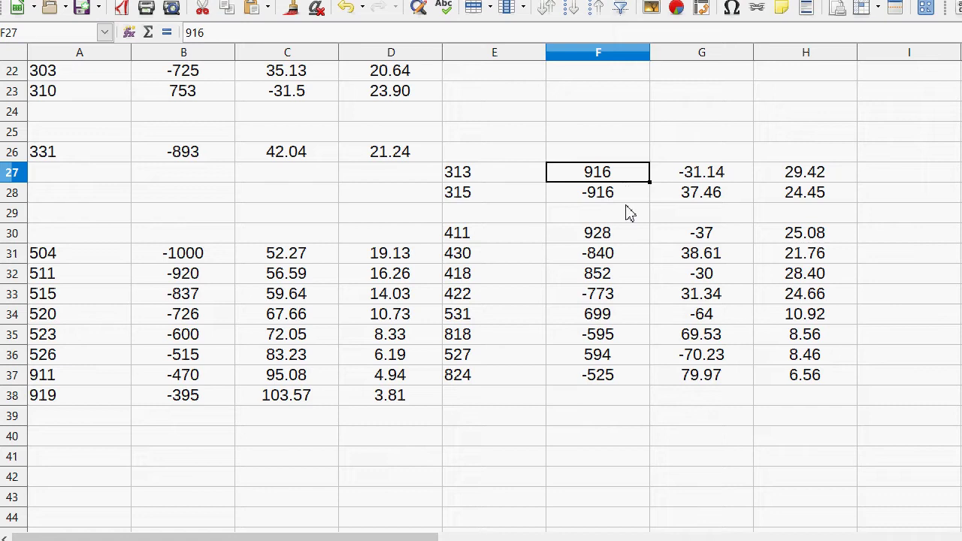
{"action": "left_click", "coordinate": [595, 196]}
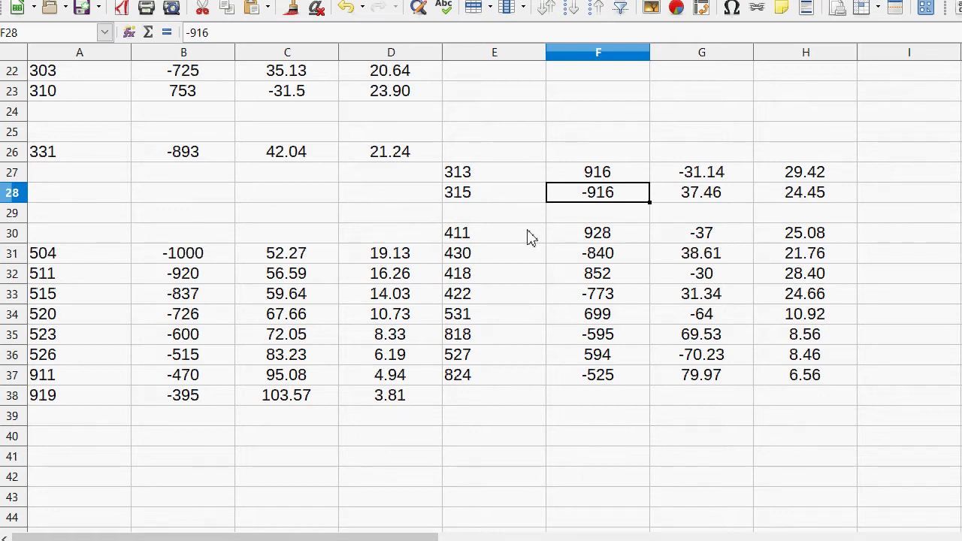
{"action": "left_click", "coordinate": [721, 194]}
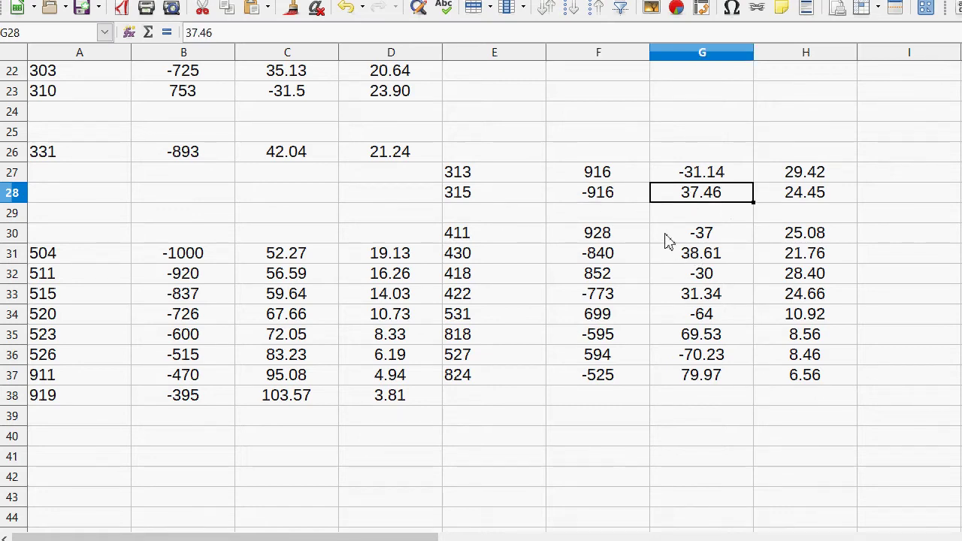
Shift the paired 313 and 315 trades down to E28:H29 and pair the 303 and 310 trades in E26:H27.
{"action": "left_click_drag", "start_coordinate": [601, 178], "coordinate": [795, 217]}
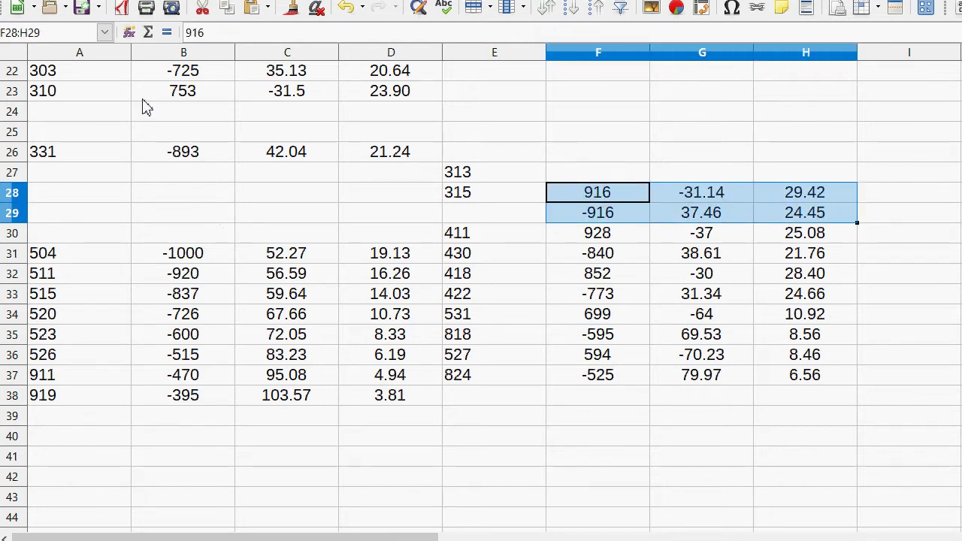
{"action": "scroll", "coordinate": [145, 155], "scroll_direction": "up", "scroll_amount": 1}
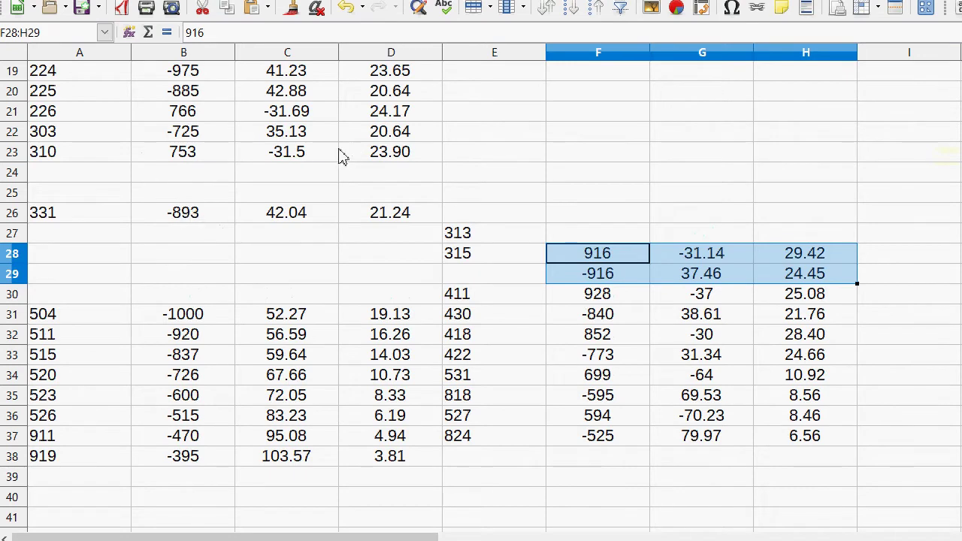
{"action": "left_click_drag", "start_coordinate": [342, 156], "coordinate": [607, 207]}
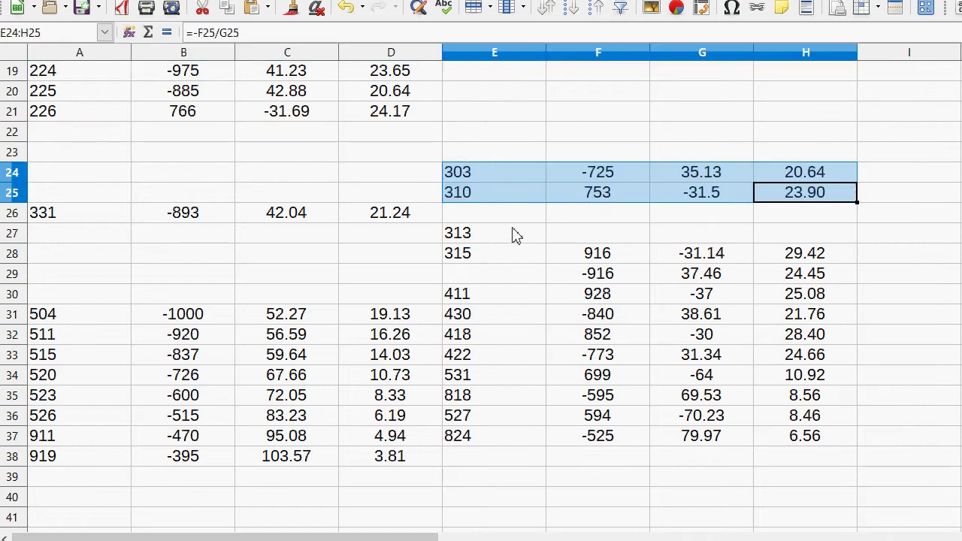
{"action": "left_click_drag", "start_coordinate": [487, 235], "coordinate": [497, 255]}
{"action": "left_click", "coordinate": [535, 220]}
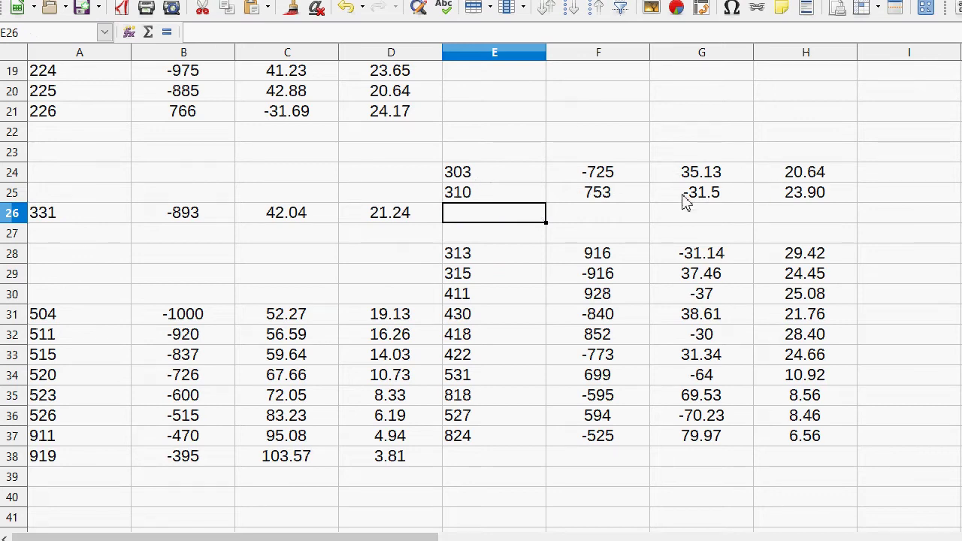
{"action": "left_click", "coordinate": [585, 198]}
{"action": "left_click_drag", "start_coordinate": [490, 179], "coordinate": [494, 214]}
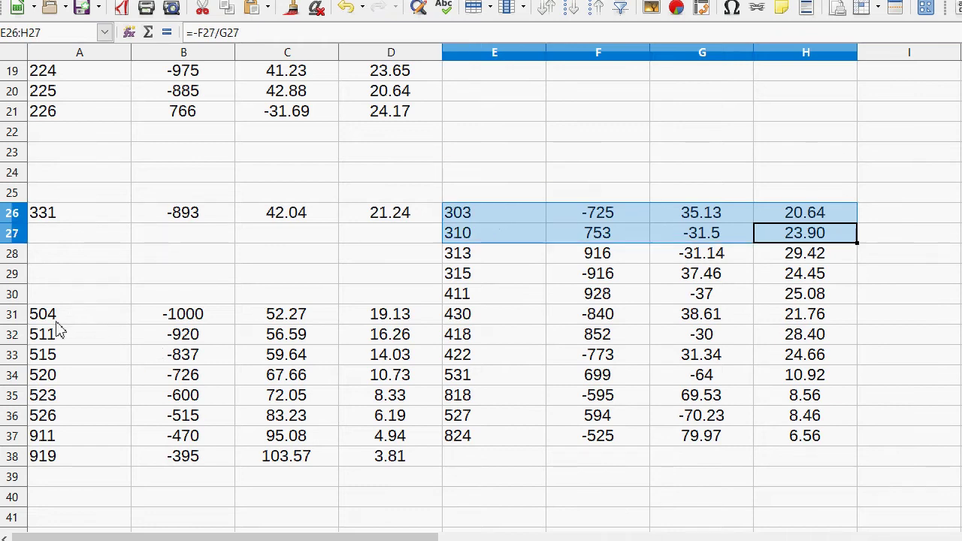
Move the 504 through 919 trades up to A27:D34, directly below the 331 sell.
{"action": "left_click_drag", "start_coordinate": [60, 330], "coordinate": [335, 367]}
{"action": "scroll", "coordinate": [335, 367], "scroll_direction": "up", "scroll_amount": 6}
{"action": "scroll", "coordinate": [336, 368], "scroll_direction": "down", "scroll_amount": 3}
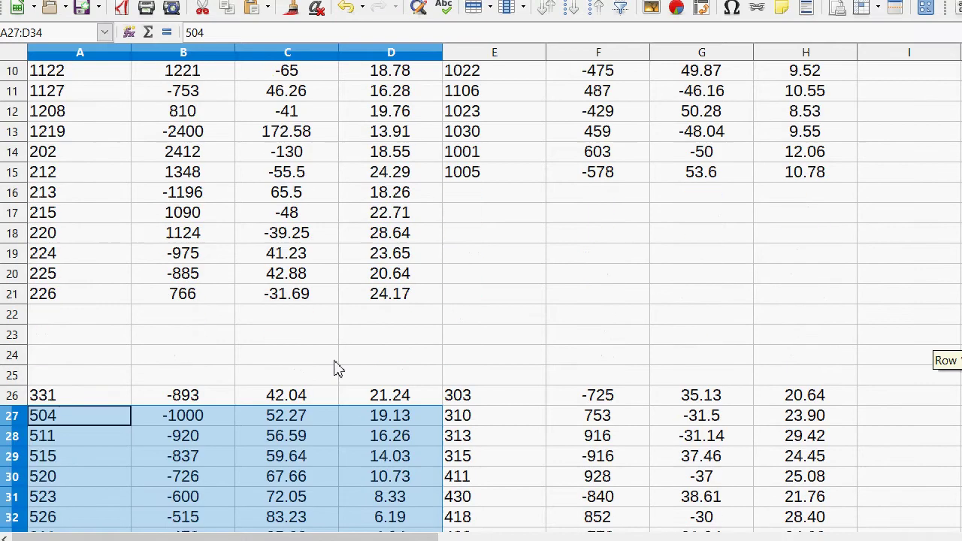
Compare the 225 sell with the 226 buy, and the 226 buy with the 331 sell, as possible pairs.
{"action": "left_click_drag", "start_coordinate": [403, 294], "coordinate": [87, 274]}
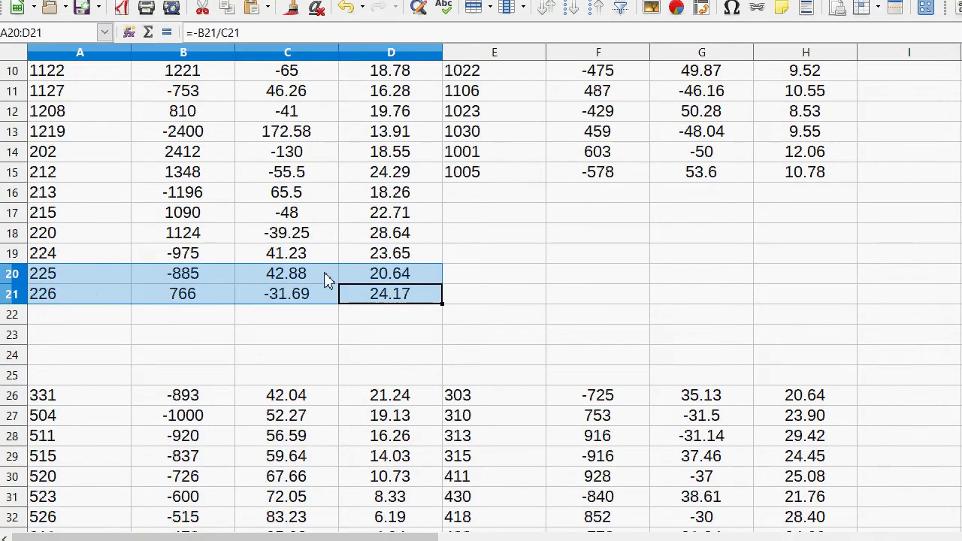
{"action": "left_click", "coordinate": [205, 294]}
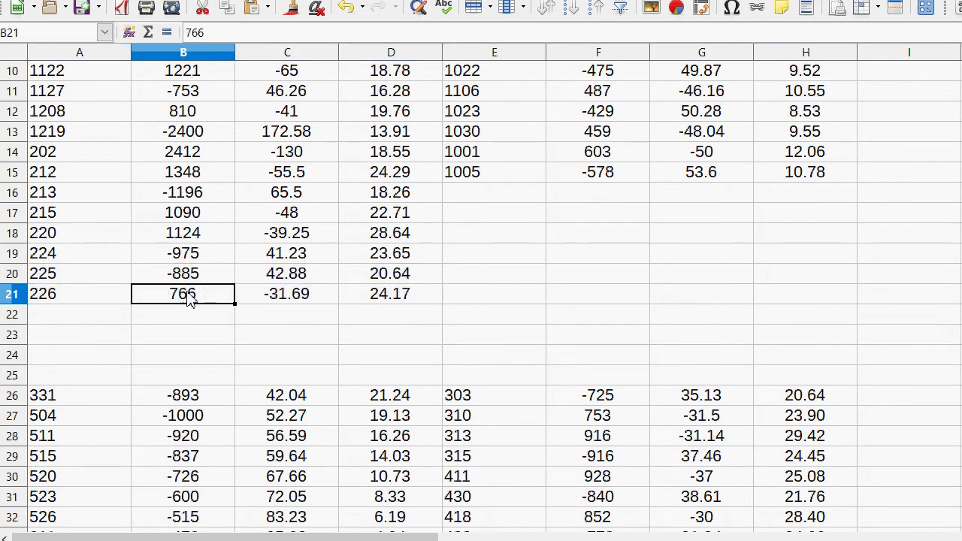
{"action": "left_click", "coordinate": [288, 283]}
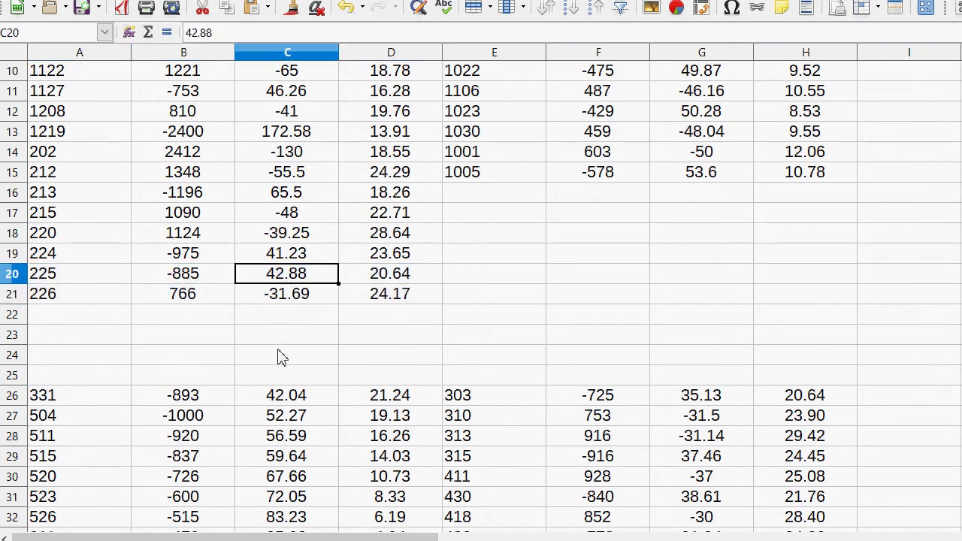
{"action": "left_click_drag", "start_coordinate": [350, 378], "coordinate": [62, 350]}
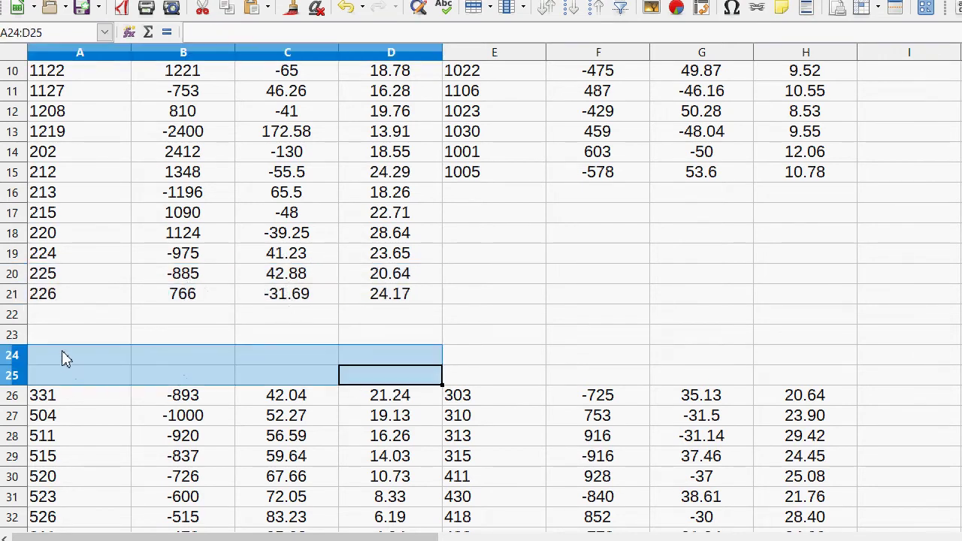
{"action": "left_click_drag", "start_coordinate": [416, 398], "coordinate": [70, 297]}
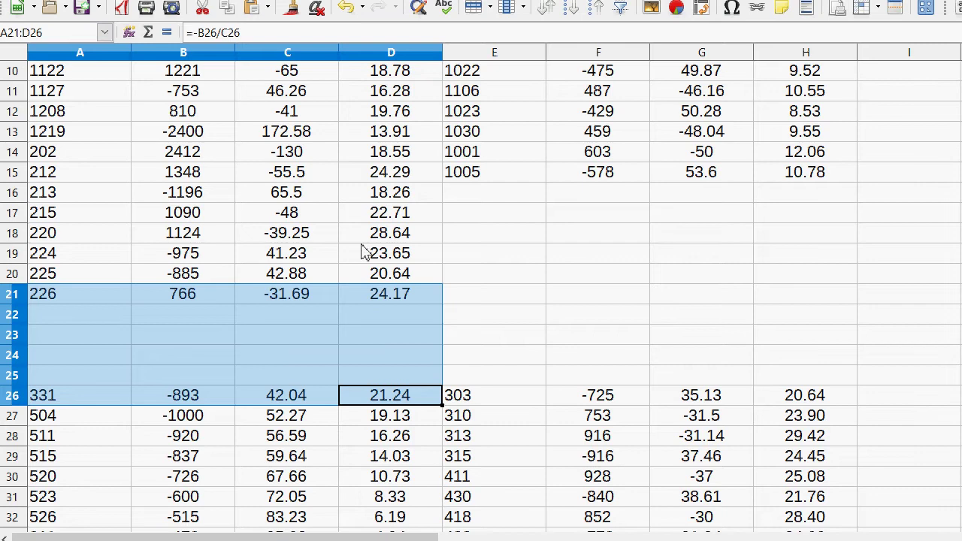
Pair the 220 buy with the 224 sell by moving A18:D19 to E16:H17 and check their THETA and OTHER amounts.
{"action": "left_click_drag", "start_coordinate": [387, 256], "coordinate": [24, 241]}
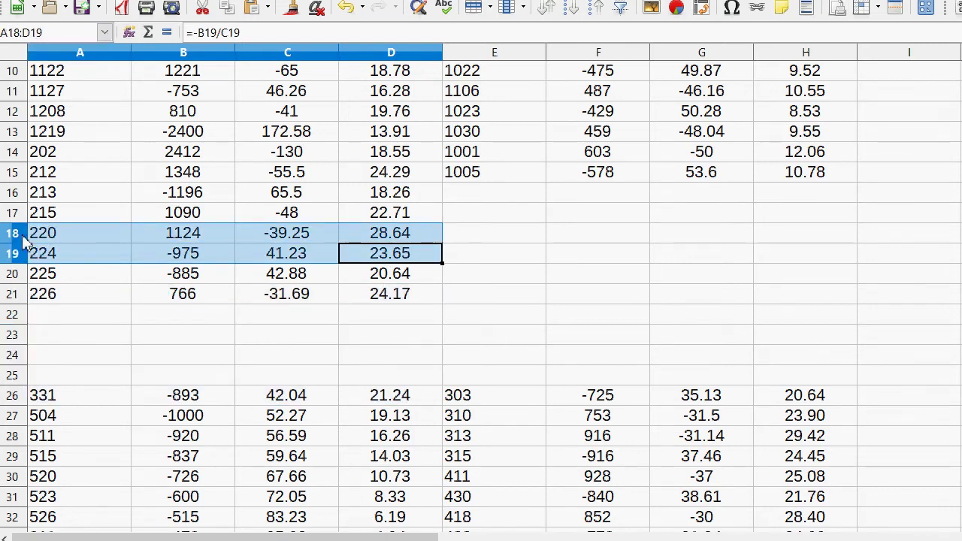
{"action": "left_click_drag", "start_coordinate": [75, 256], "coordinate": [607, 230]}
{"action": "left_click", "coordinate": [618, 214]}
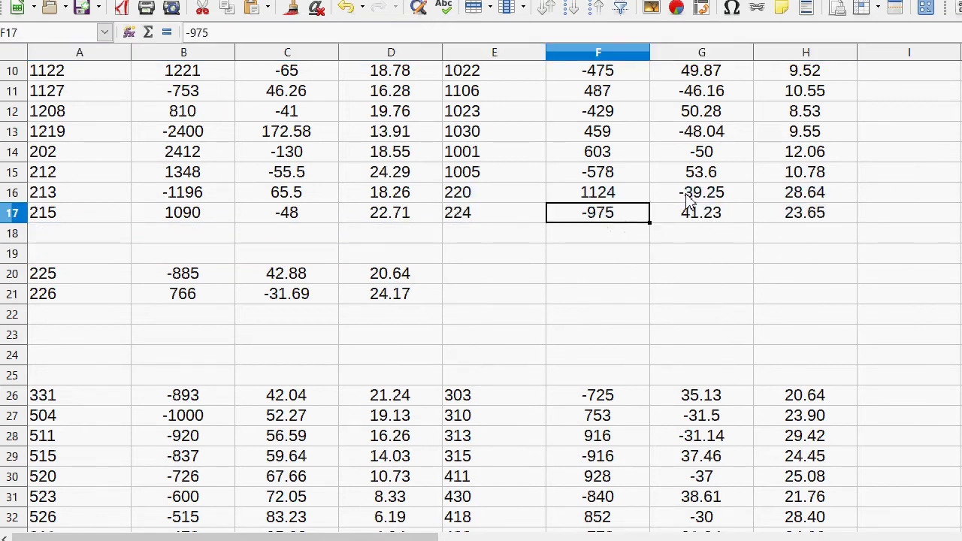
{"action": "left_click", "coordinate": [704, 197]}
{"action": "left_click", "coordinate": [630, 197]}
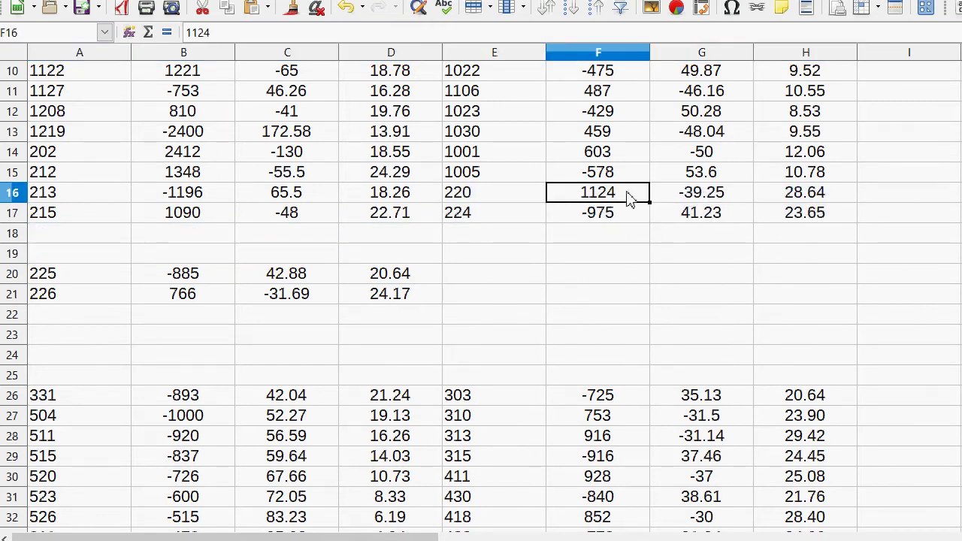
{"action": "left_click", "coordinate": [597, 220]}
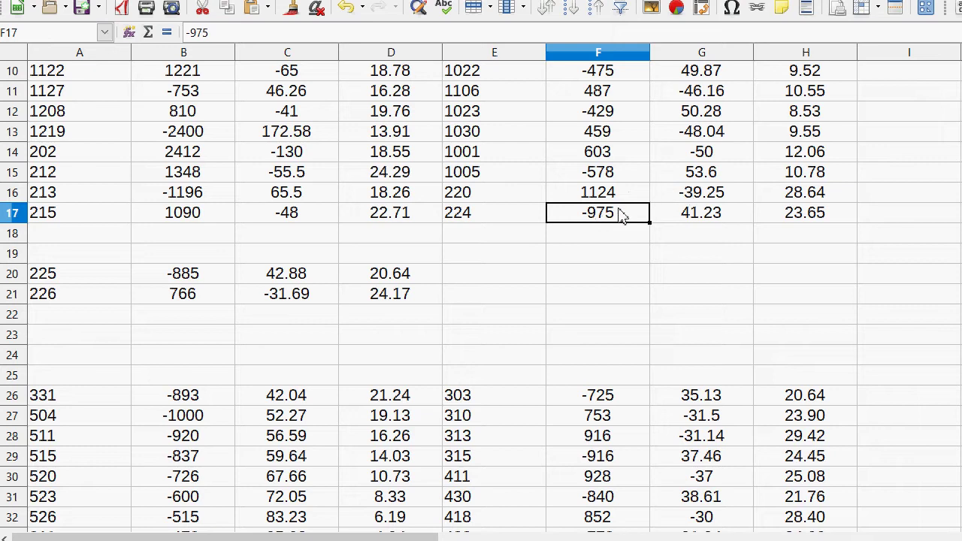
{"action": "left_click", "coordinate": [714, 217]}
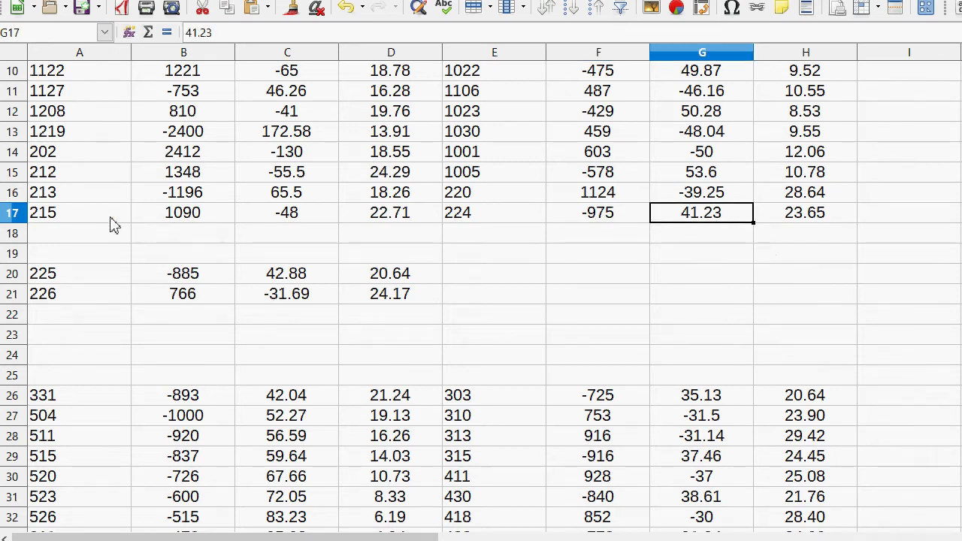
Pair the 213 and 215 trades in E18:H19 and the 1219 and 202 trades in E20:H21.
{"action": "left_click_drag", "start_coordinate": [43, 194], "coordinate": [411, 214]}
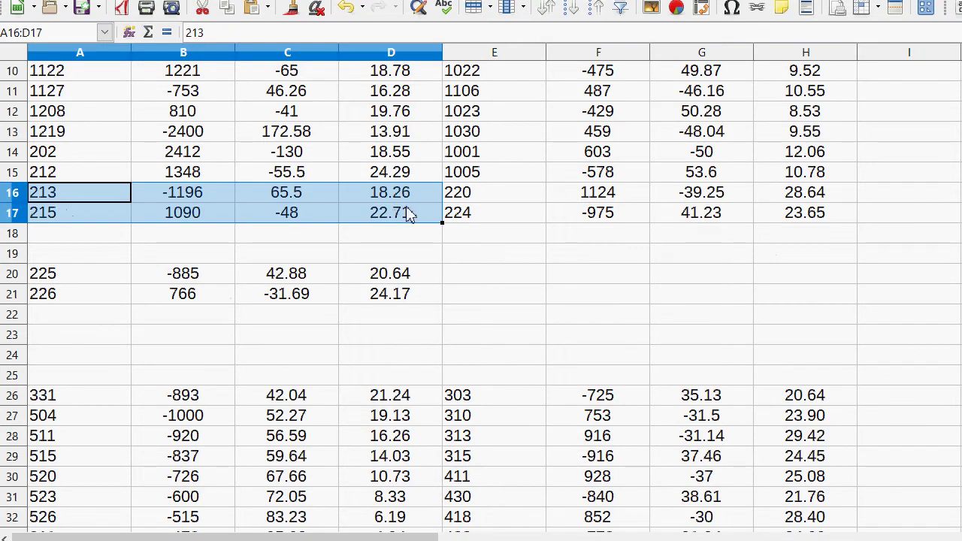
{"action": "left_click_drag", "start_coordinate": [279, 204], "coordinate": [672, 258]}
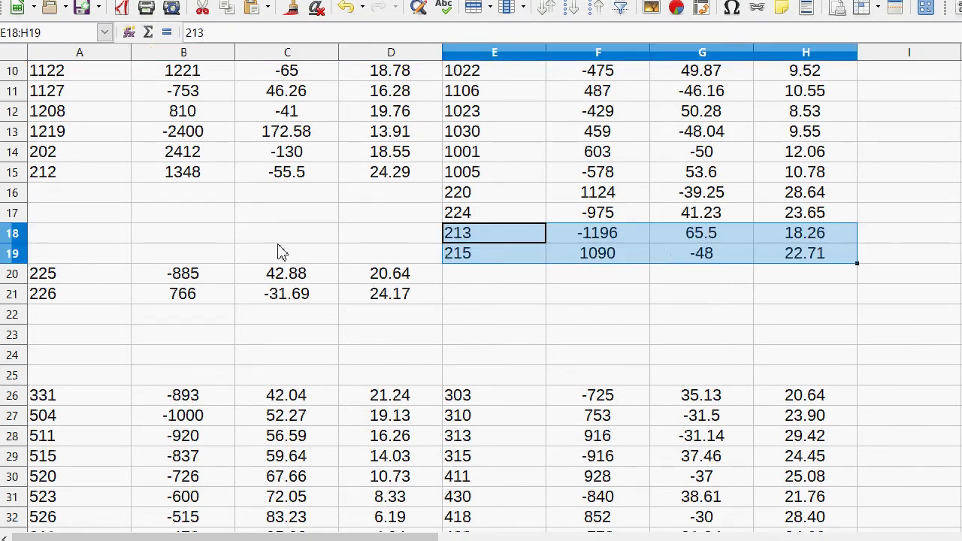
{"action": "left_click_drag", "start_coordinate": [65, 133], "coordinate": [358, 151]}
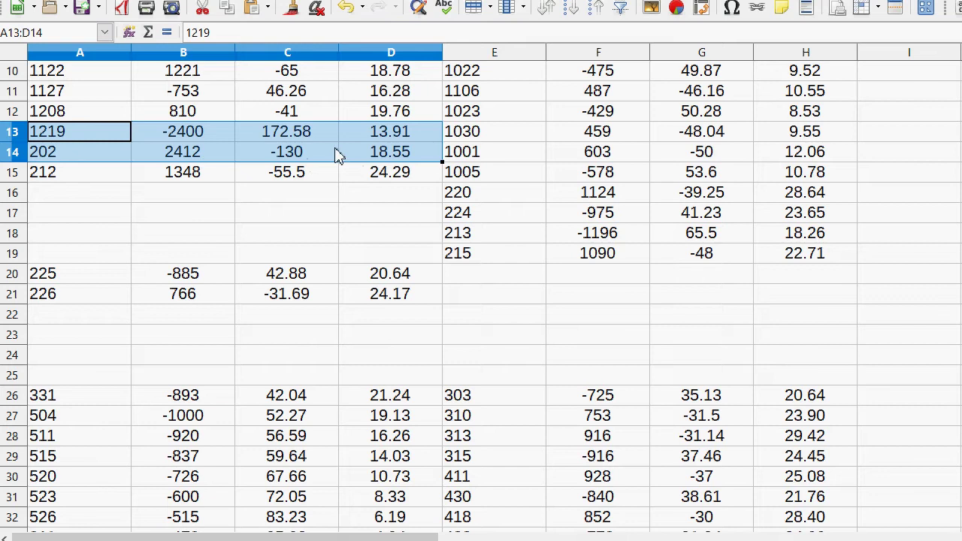
{"action": "left_click_drag", "start_coordinate": [342, 153], "coordinate": [744, 299]}
Pair the 1127 sell with the 1208 buy by moving A11:D12 to E8:H9.
{"action": "scroll", "coordinate": [259, 219], "scroll_direction": "up", "scroll_amount": 2}
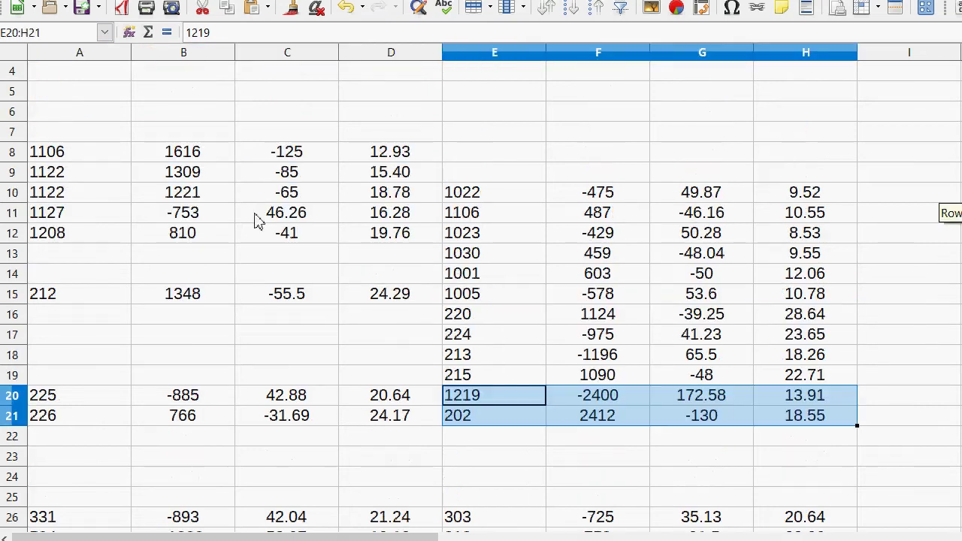
{"action": "left_click_drag", "start_coordinate": [385, 238], "coordinate": [50, 219]}
{"action": "left_click_drag", "start_coordinate": [105, 236], "coordinate": [511, 184]}
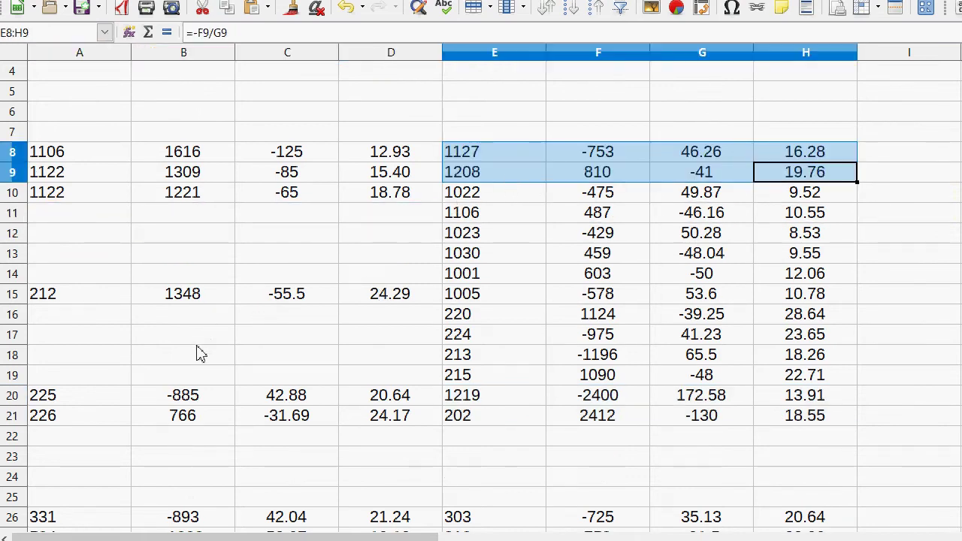
Move the 331 through 919 trades up to A22:D30 and the 212 buy down to A19:D19.
{"action": "scroll", "coordinate": [242, 410], "scroll_direction": "down", "scroll_amount": 4}
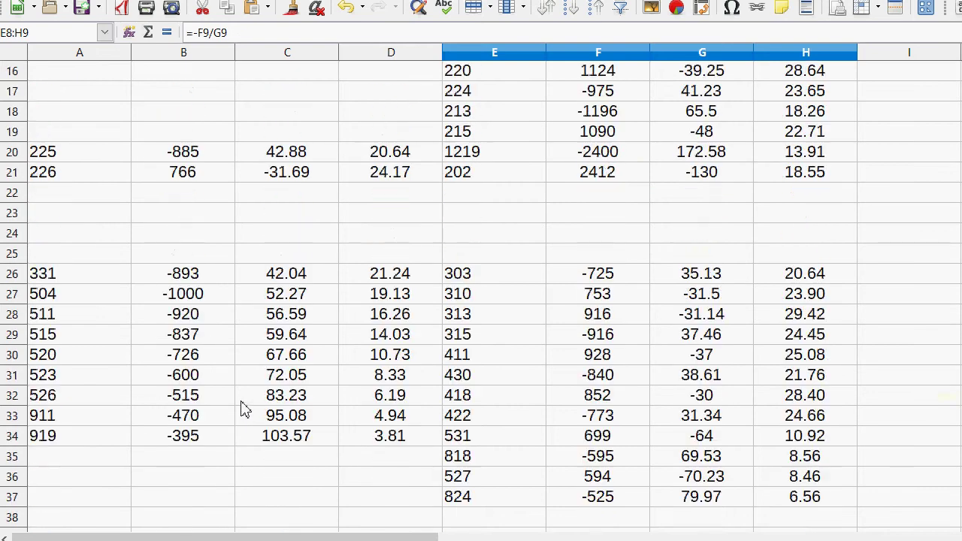
{"action": "left_click_drag", "start_coordinate": [402, 430], "coordinate": [55, 197]}
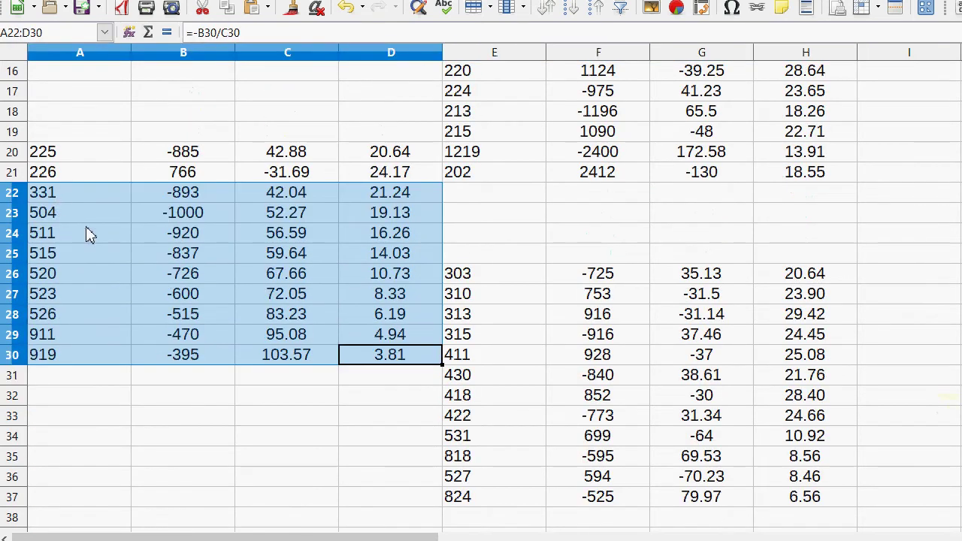
{"action": "scroll", "coordinate": [107, 203], "scroll_direction": "up", "scroll_amount": 3}
{"action": "left_click_drag", "start_coordinate": [48, 235], "coordinate": [375, 320]}
Move the 1106 buy and the two 1122 buys down to A16:D18, directly above the 212 buy.
{"action": "scroll", "coordinate": [315, 268], "scroll_direction": "up", "scroll_amount": 2}
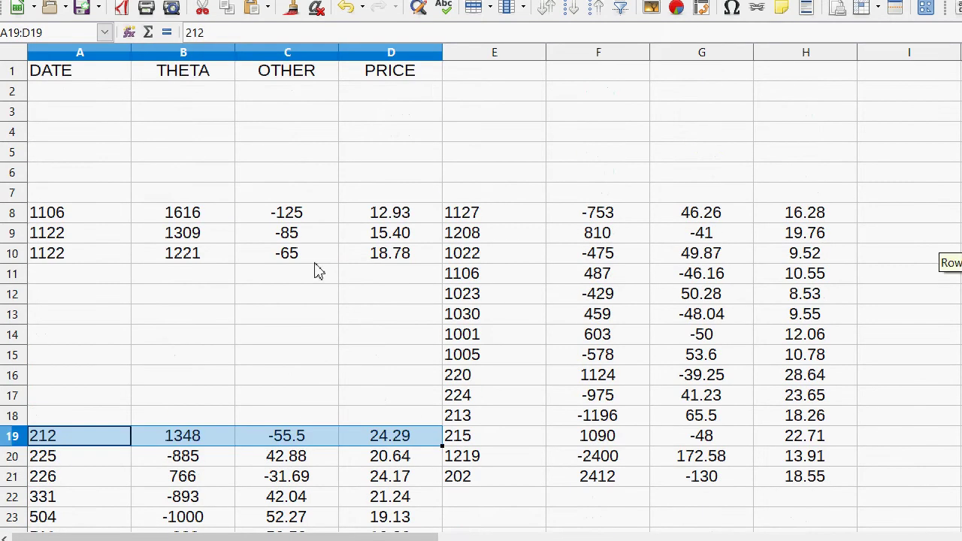
{"action": "left_click_drag", "start_coordinate": [65, 196], "coordinate": [368, 419]}
{"action": "scroll", "coordinate": [299, 344], "scroll_direction": "down", "scroll_amount": 2}
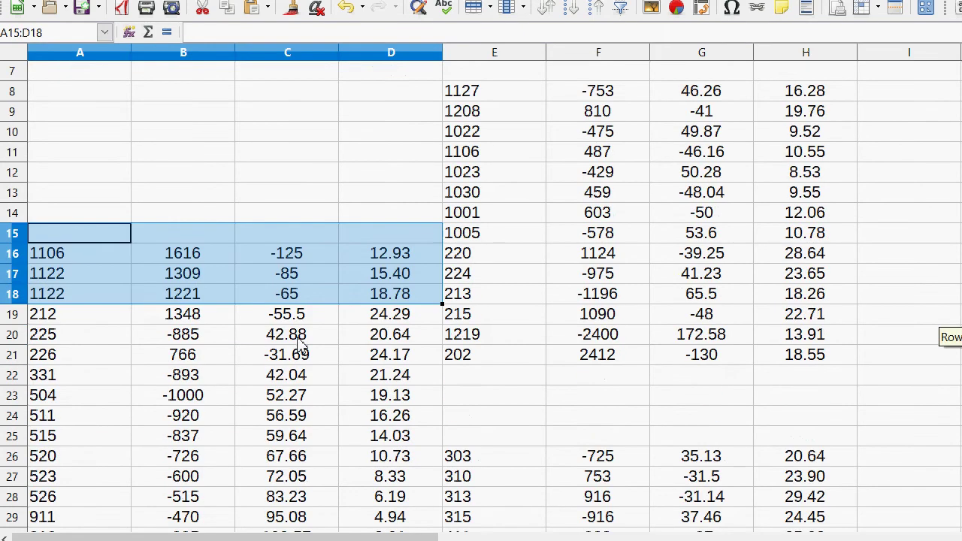
Review the THETA amounts of the remaining unpaired buys and sells in A16:D30.
{"action": "scroll", "coordinate": [248, 378], "scroll_direction": "down", "scroll_amount": 1}
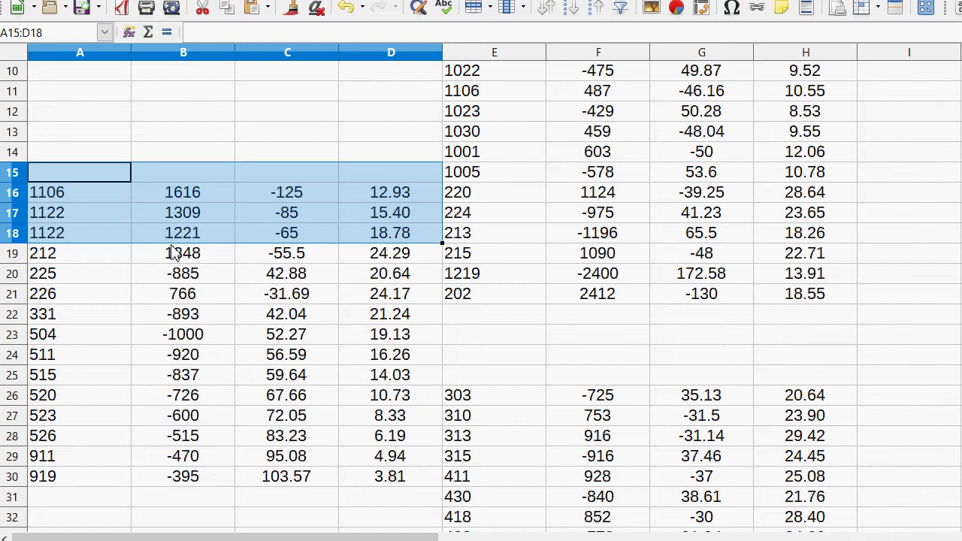
{"action": "left_click", "coordinate": [188, 217]}
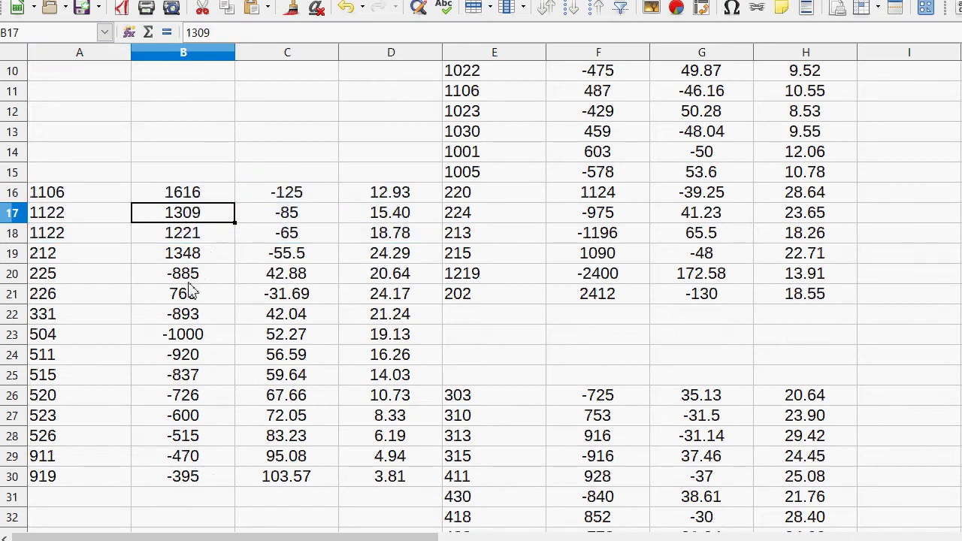
{"action": "mouse_move", "coordinate": [199, 322]}
{"action": "left_mouse_down"}
{"action": "mouse_move", "coordinate": [120, 319]}
{"action": "mouse_move", "coordinate": [187, 319]}
{"action": "left_mouse_up"}
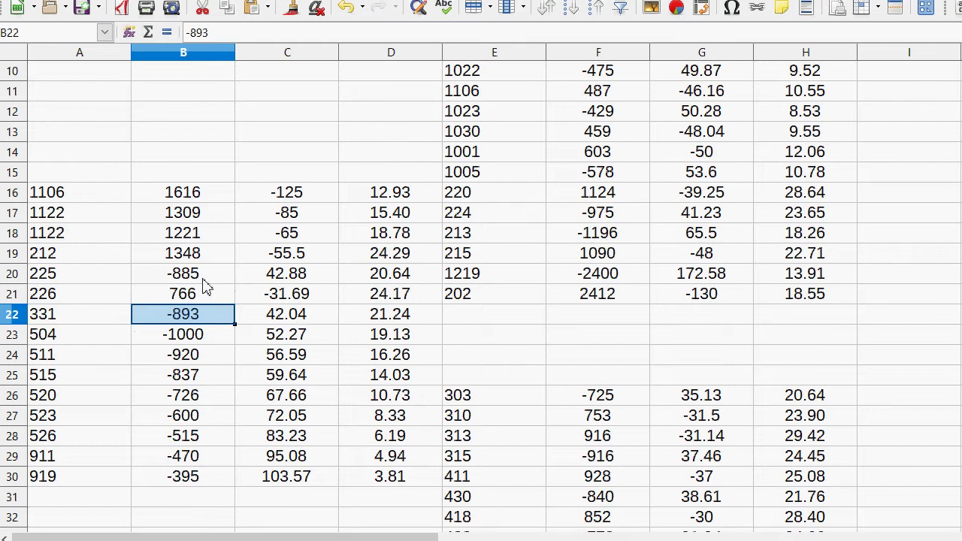
Move the 331 through 919 trades down three rows to A25:D33.
{"action": "left_click_drag", "start_coordinate": [55, 195], "coordinate": [369, 200]}
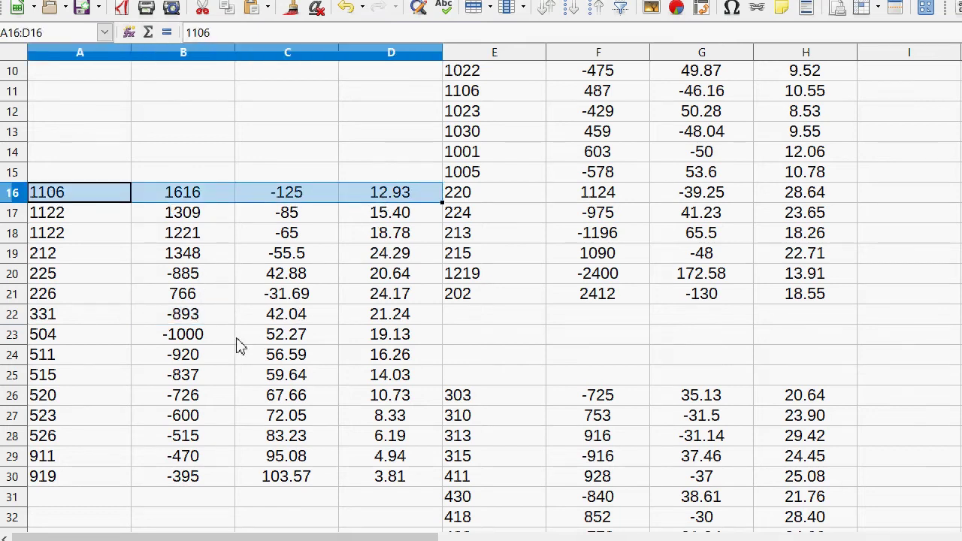
{"action": "left_click_drag", "start_coordinate": [57, 336], "coordinate": [364, 466]}
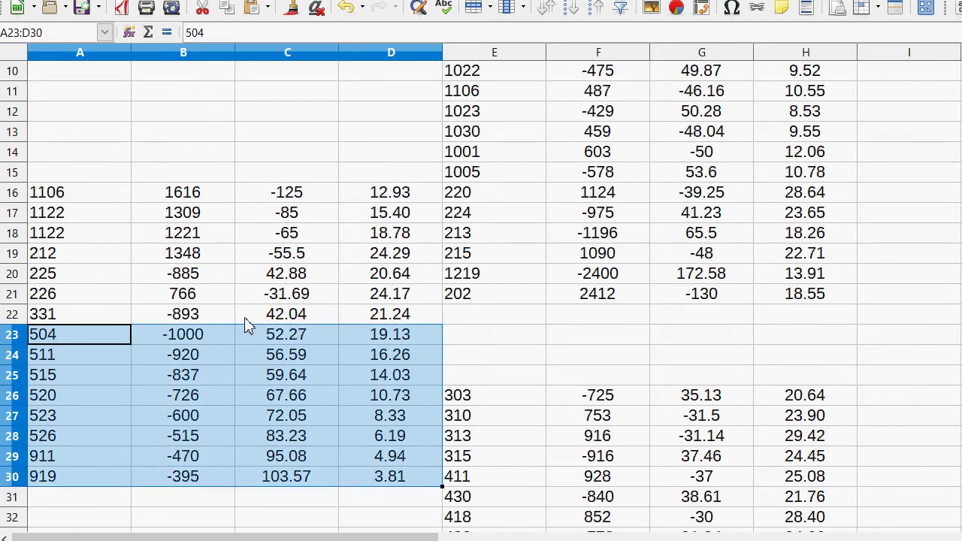
{"action": "left_click_drag", "start_coordinate": [84, 315], "coordinate": [386, 477]}
{"action": "scroll", "coordinate": [380, 466], "scroll_direction": "down", "scroll_amount": 2}
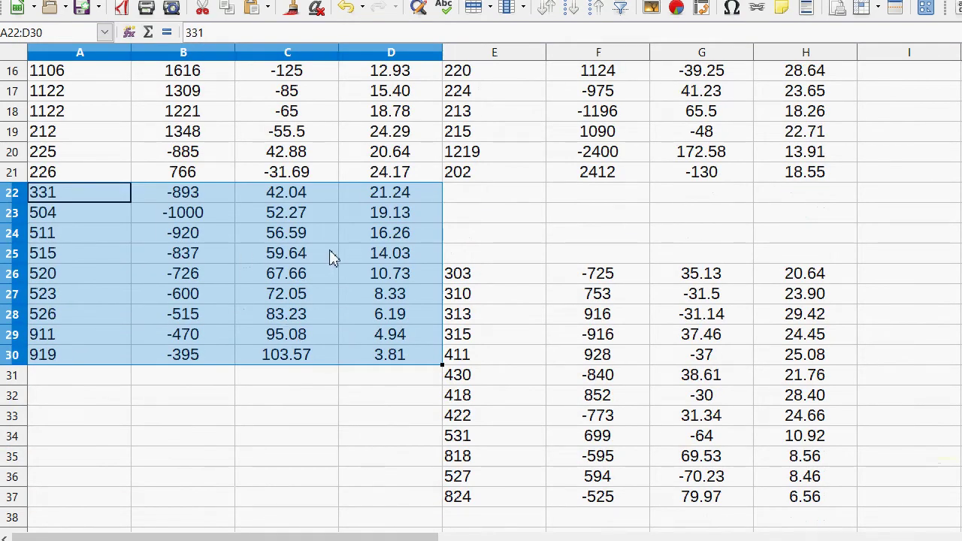
{"action": "left_click_drag", "start_coordinate": [369, 238], "coordinate": [369, 299]}
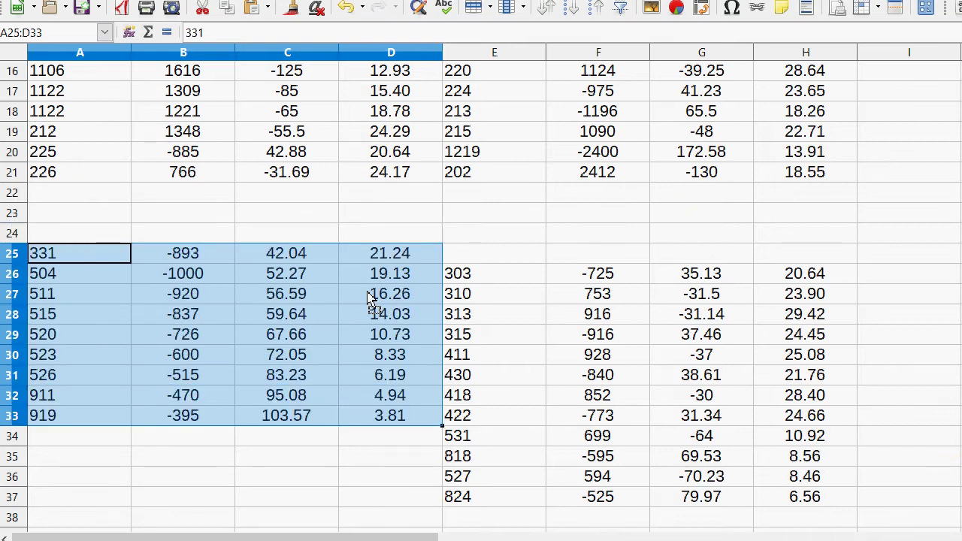
{"action": "left_click", "coordinate": [256, 195]}
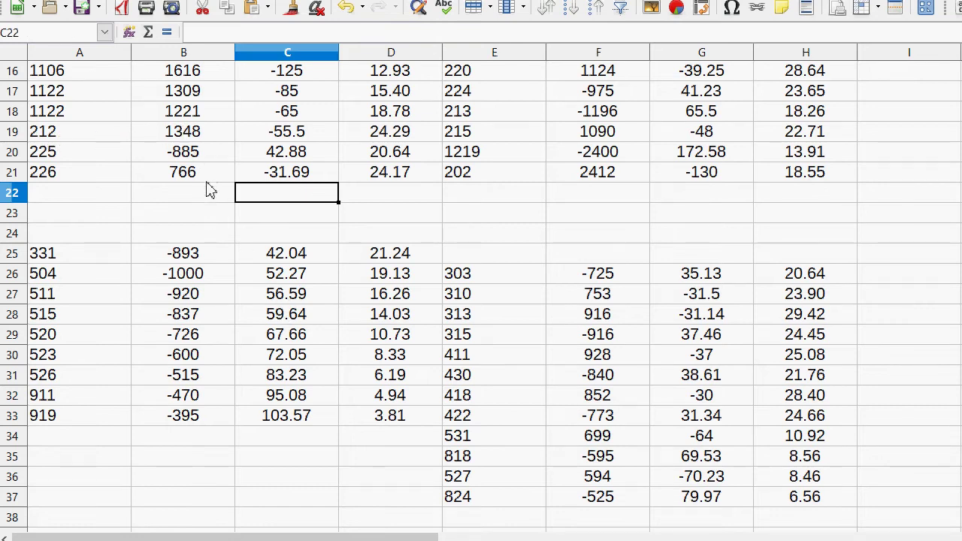
Move the 212 buy down to A23:D23 and compare its amounts with the sells below it.
{"action": "scroll", "coordinate": [208, 190], "scroll_direction": "up", "scroll_amount": 2}
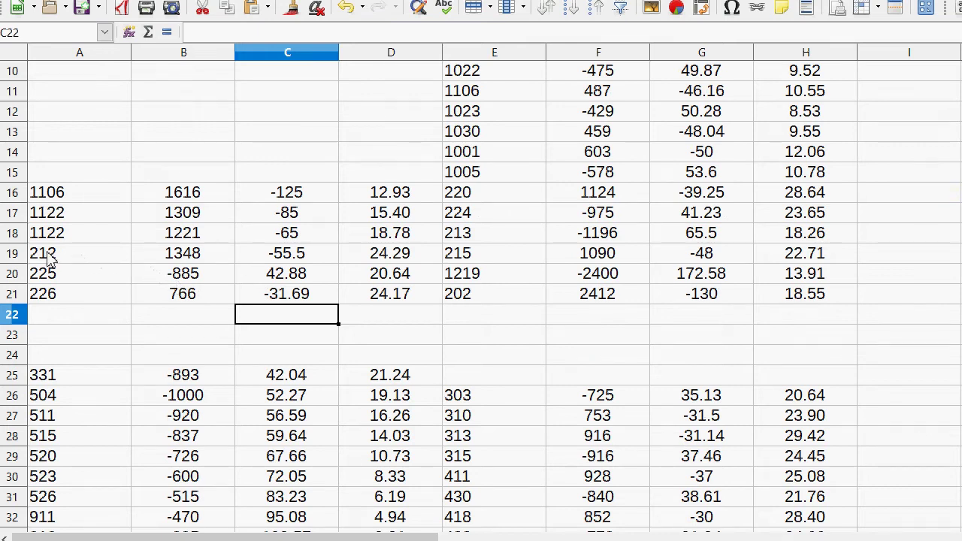
{"action": "left_click_drag", "start_coordinate": [49, 258], "coordinate": [361, 333]}
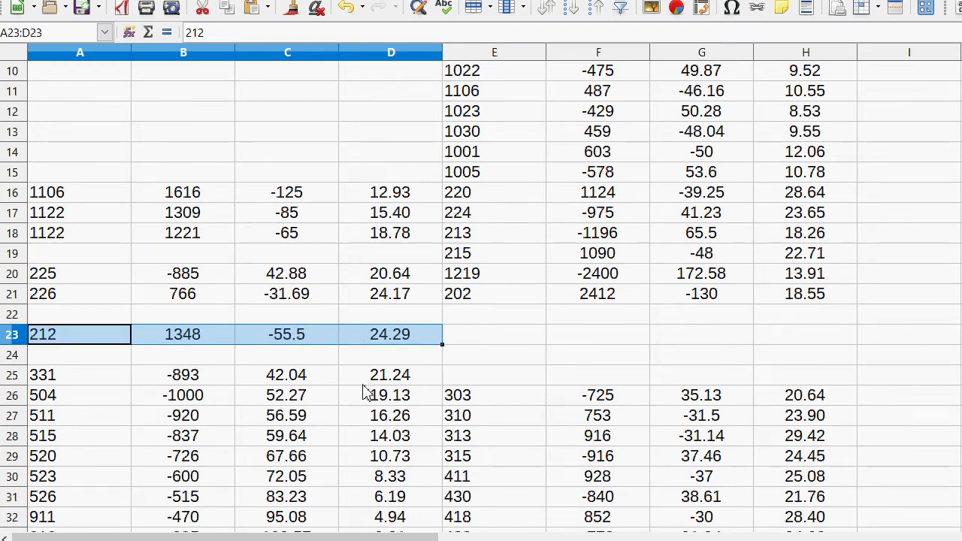
{"action": "left_click_drag", "start_coordinate": [385, 398], "coordinate": [127, 404]}
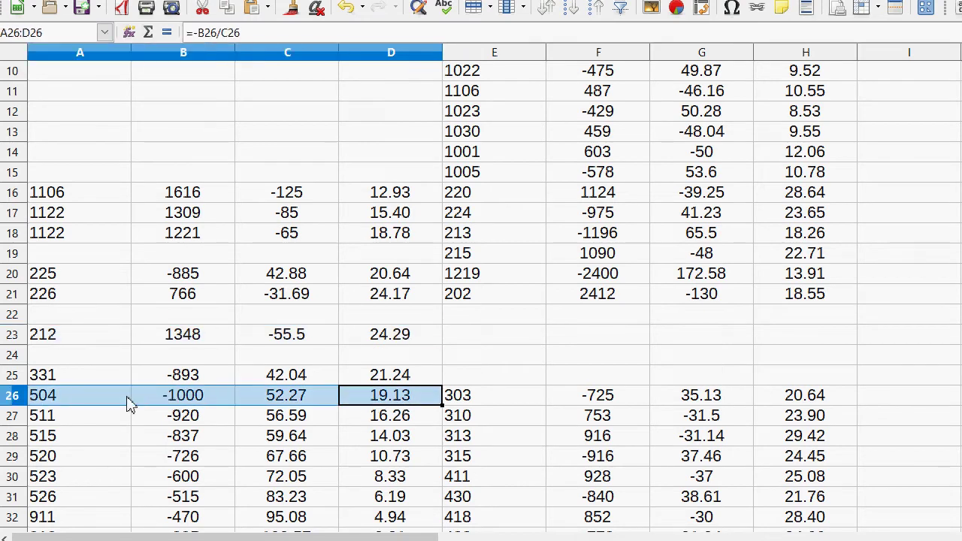
{"action": "scroll", "coordinate": [255, 380], "scroll_direction": "down", "scroll_amount": 1}
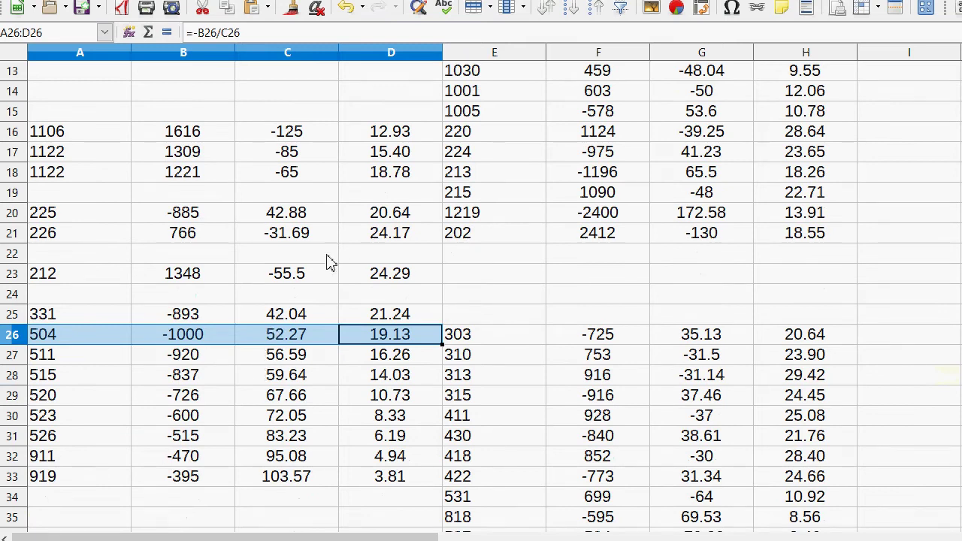
{"action": "left_click", "coordinate": [186, 284]}
{"action": "left_click", "coordinate": [313, 282]}
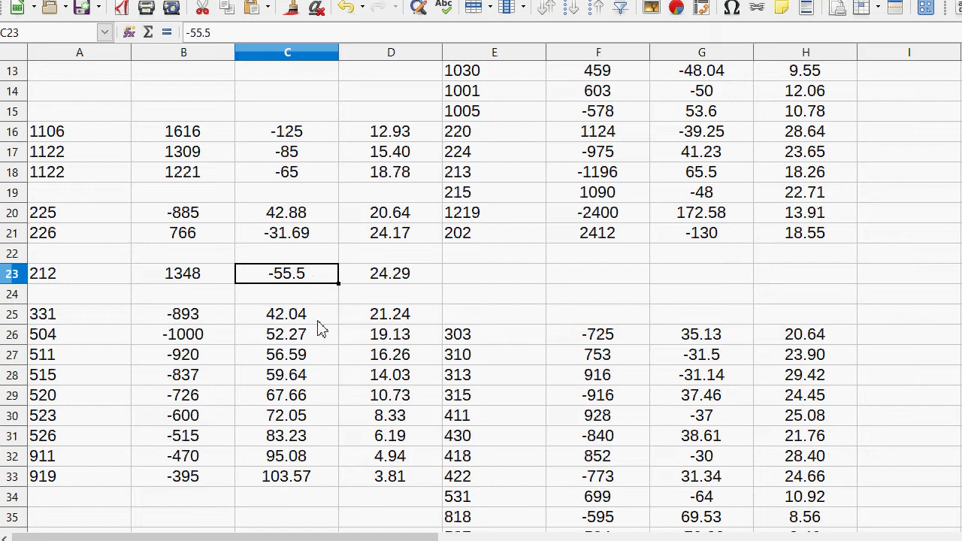
{"action": "left_click", "coordinate": [291, 377]}
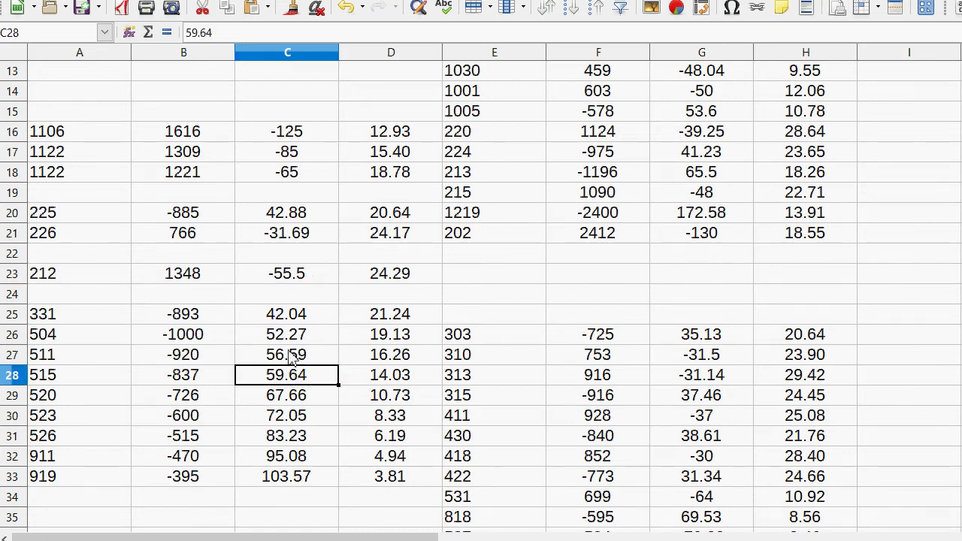
Pair the 511 sell with the 212 buy, move both trades to E22:H23, and compare their amounts.
{"action": "left_click_drag", "start_coordinate": [387, 359], "coordinate": [112, 296]}
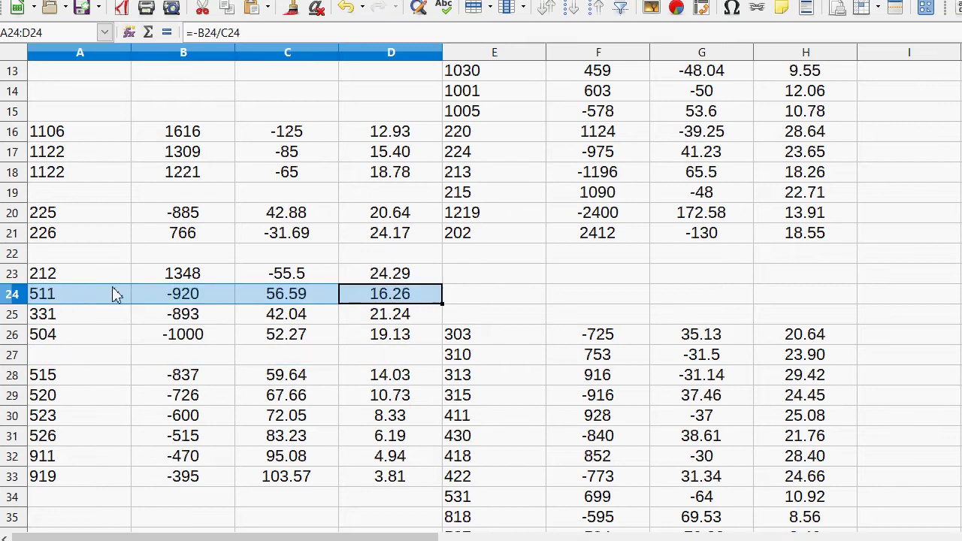
{"action": "left_click", "coordinate": [128, 293]}
{"action": "left_click_drag", "start_coordinate": [354, 278], "coordinate": [550, 276]}
{"action": "left_click", "coordinate": [551, 277]}
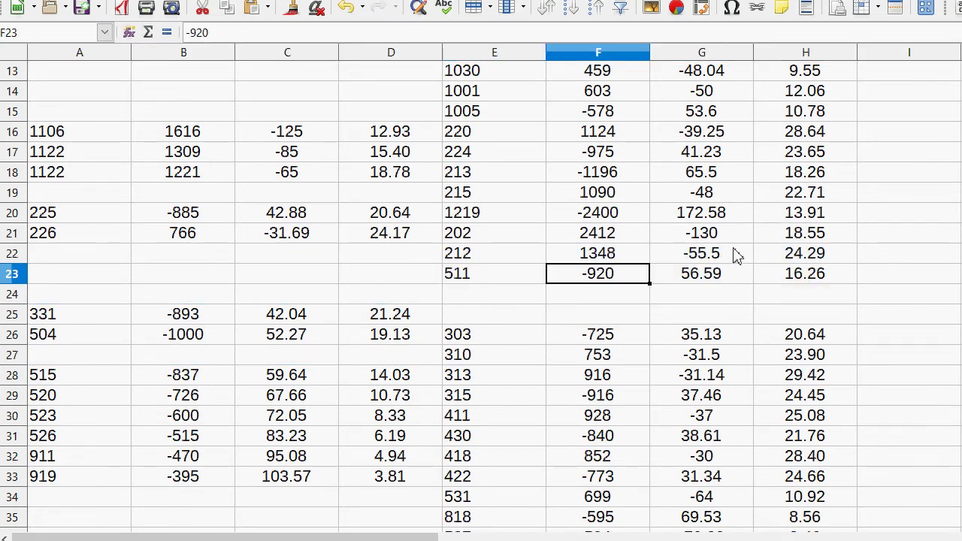
{"action": "left_click", "coordinate": [700, 257]}
{"action": "left_click", "coordinate": [712, 281]}
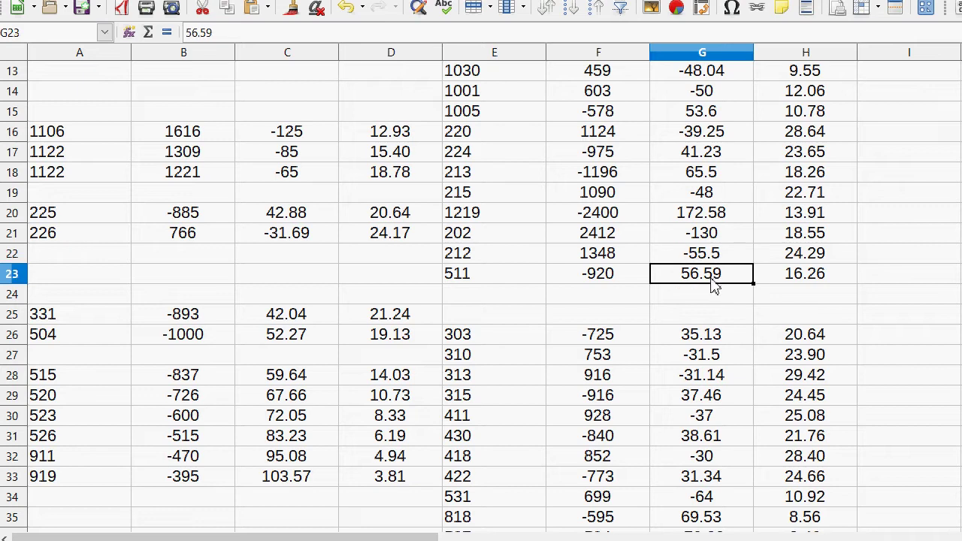
{"action": "left_click", "coordinate": [614, 282]}
{"action": "left_click", "coordinate": [605, 255]}
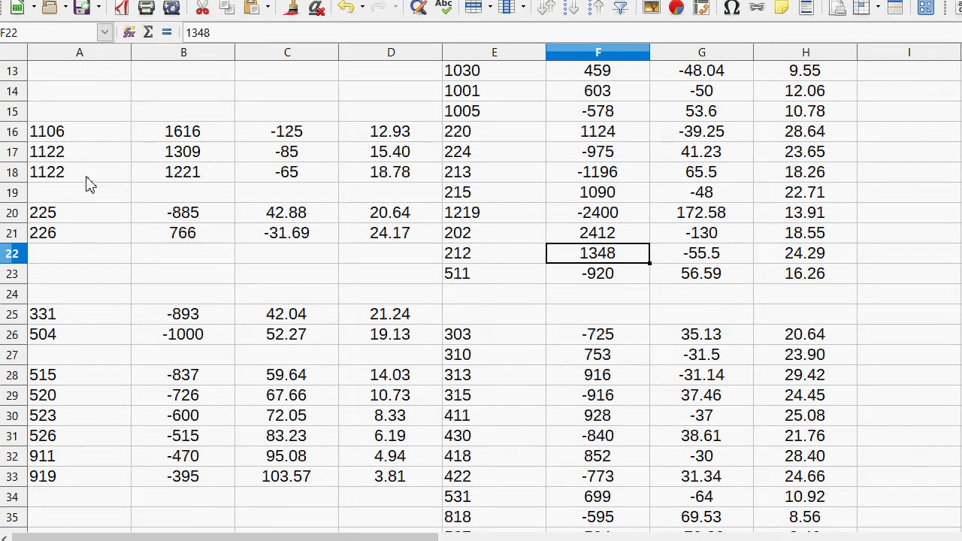
Pair the 226 buy with the 520 sell in A22:D23 and move both to E24:H25.
{"action": "left_click", "coordinate": [60, 181]}
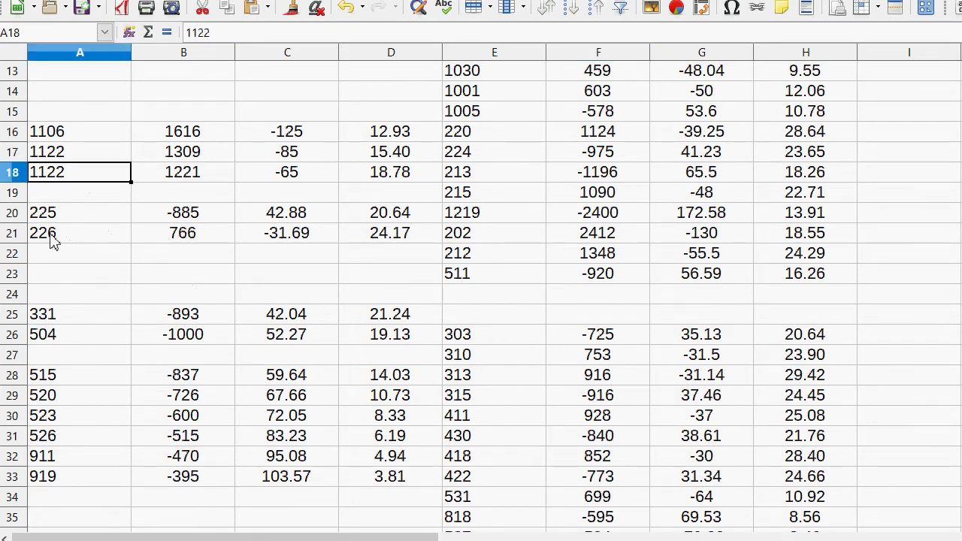
{"action": "left_click_drag", "start_coordinate": [52, 241], "coordinate": [365, 259]}
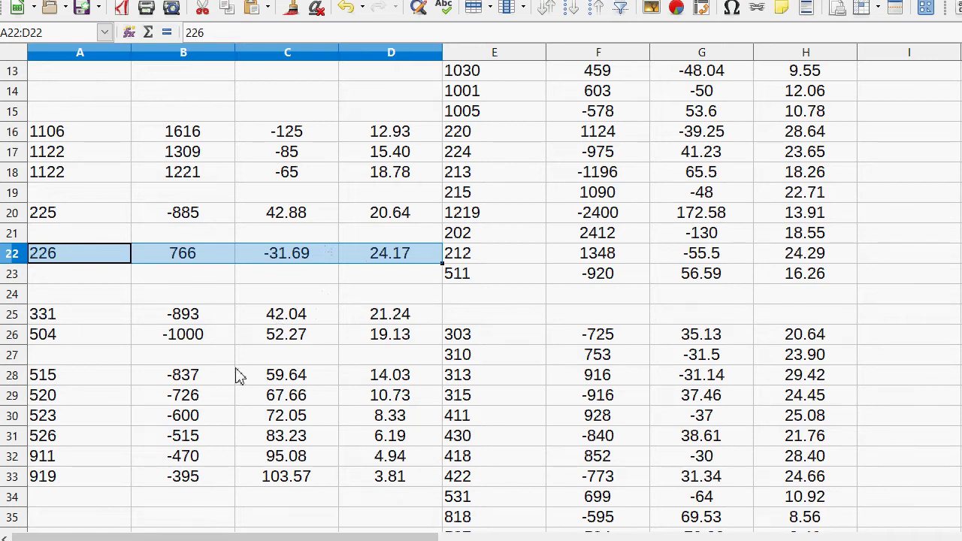
{"action": "left_click_drag", "start_coordinate": [64, 398], "coordinate": [340, 286]}
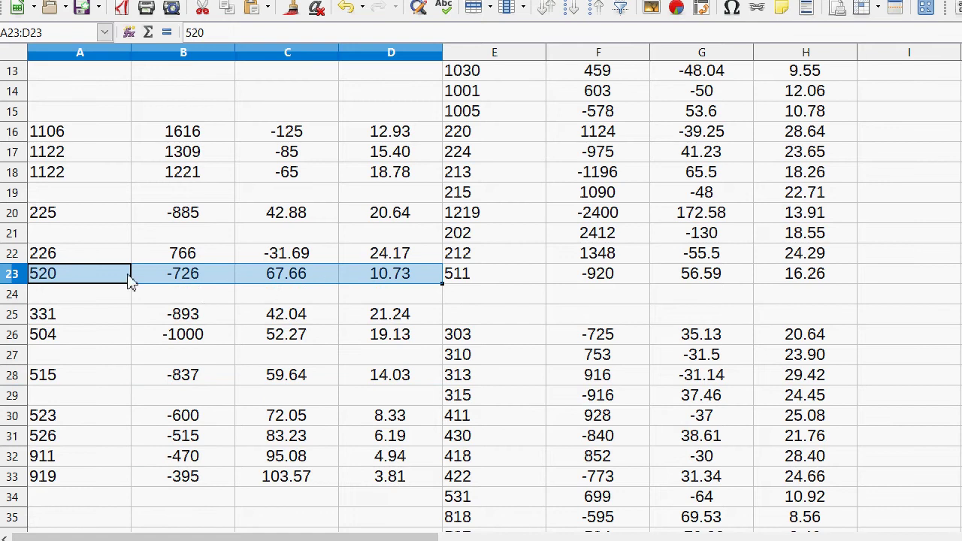
{"action": "left_click_drag", "start_coordinate": [79, 261], "coordinate": [764, 316]}
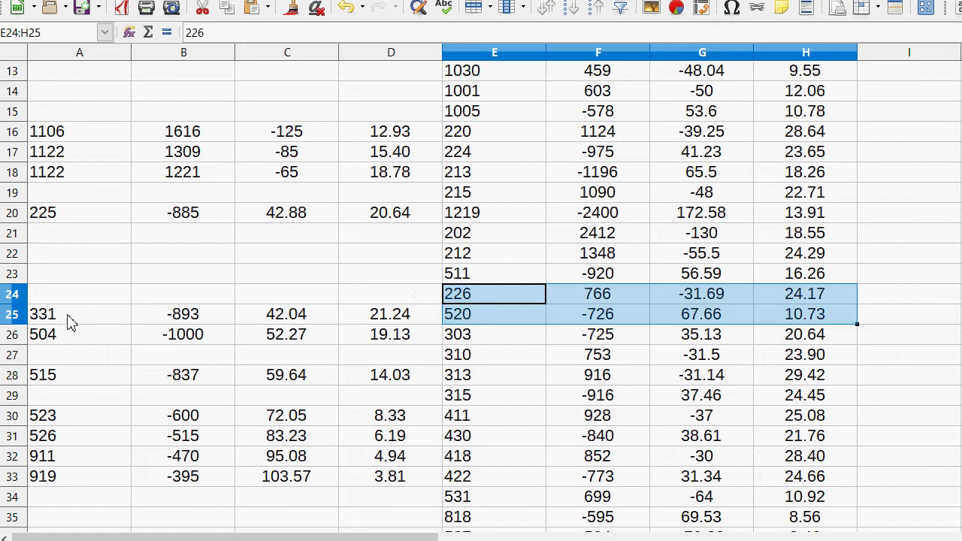
Close the gaps in the remaining sells by moving the 225, 331, 504 and 515 trades to A26:D29.
{"action": "scroll", "coordinate": [267, 308], "scroll_direction": "down", "scroll_amount": 1}
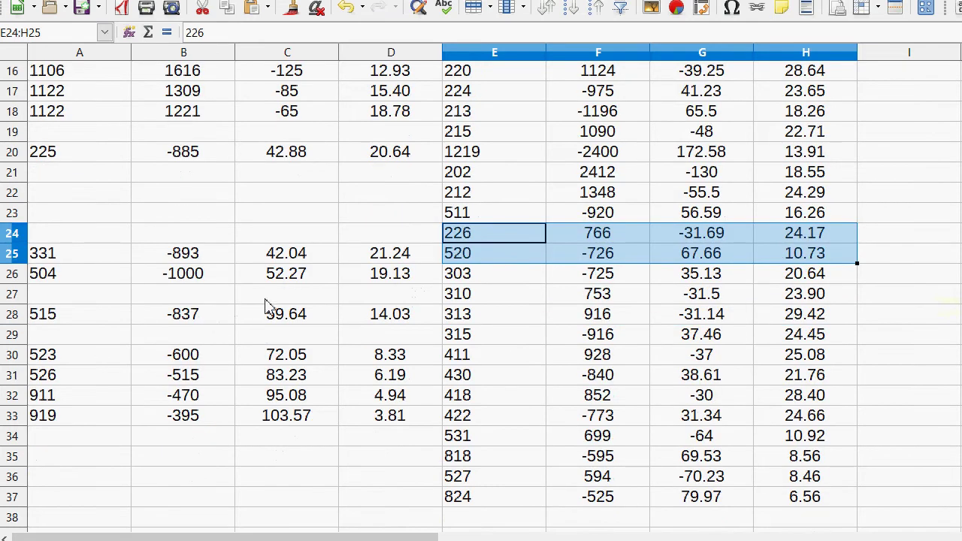
{"action": "scroll", "coordinate": [208, 313], "scroll_direction": "up", "scroll_amount": 1}
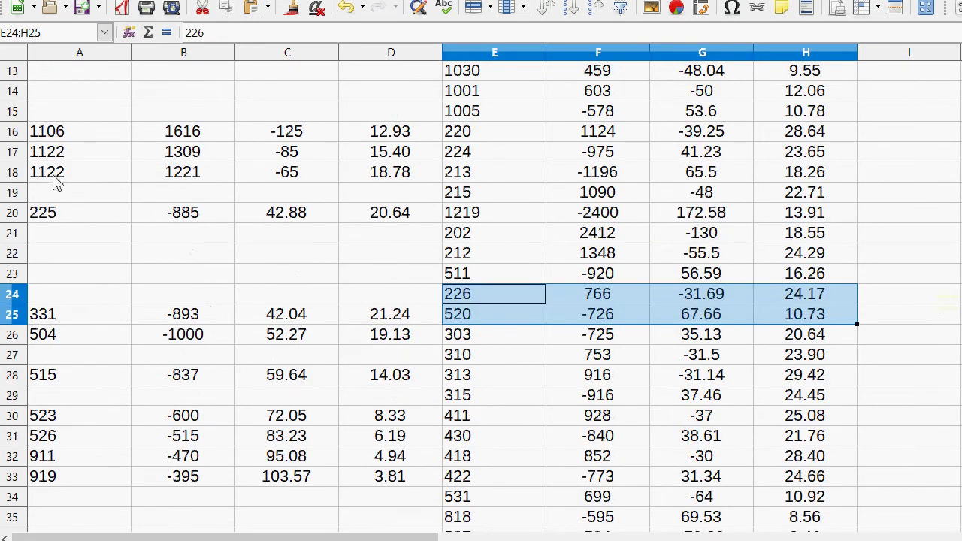
{"action": "left_click", "coordinate": [25, 214]}
{"action": "left_click", "coordinate": [240, 253]}
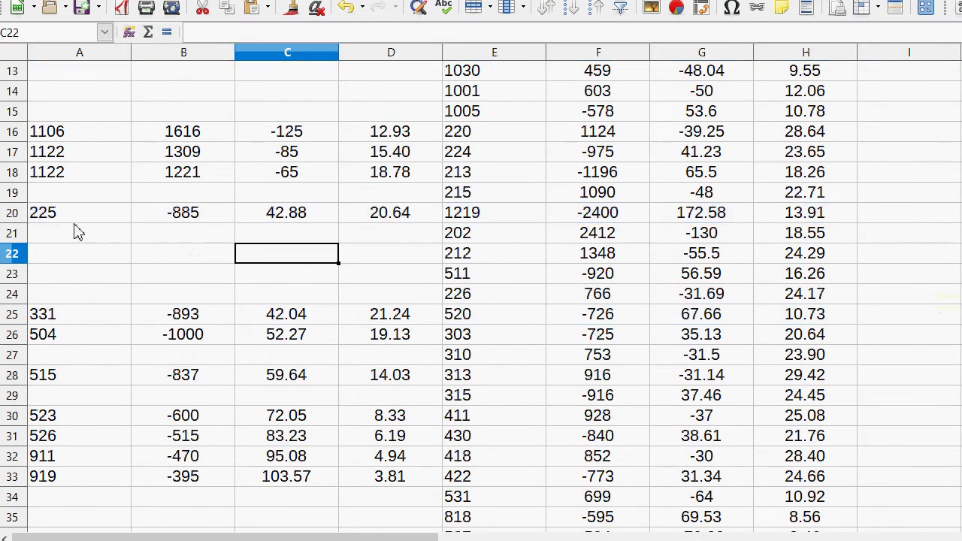
{"action": "left_click_drag", "start_coordinate": [109, 376], "coordinate": [376, 397]}
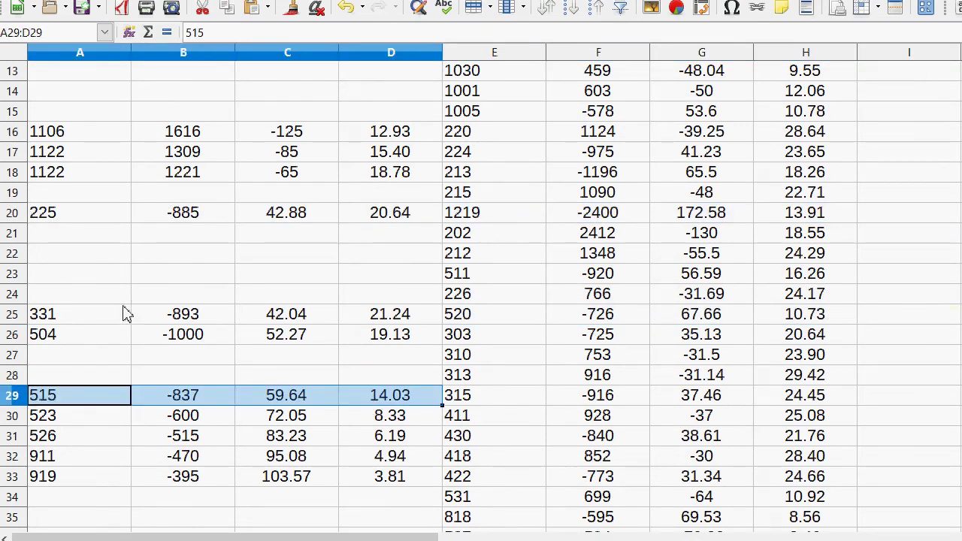
{"action": "left_click_drag", "start_coordinate": [79, 321], "coordinate": [378, 386]}
{"action": "left_click_drag", "start_coordinate": [408, 215], "coordinate": [105, 323]}
Line up the 1221 THETA buy dated 1122 with the 523 sell in A20:D21.
{"action": "left_click_drag", "start_coordinate": [395, 175], "coordinate": [82, 218]}
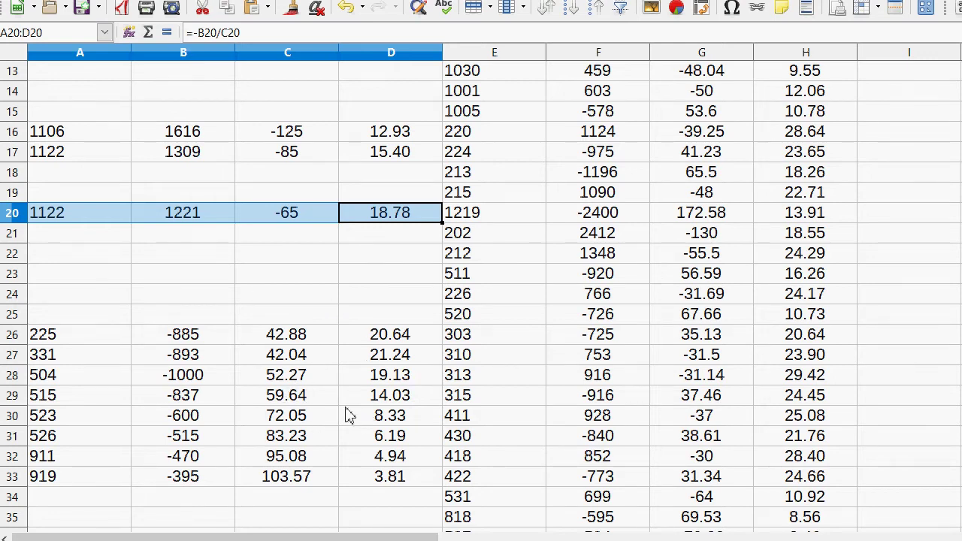
{"action": "left_click_drag", "start_coordinate": [388, 420], "coordinate": [376, 232]}
{"action": "key", "text": "ctrl+c"}
Cut the matched 1122 and 523 trades from A20:D21 and paste them at E38:H39, below the last pair.
{"action": "left_click", "coordinate": [58, 216]}
{"action": "right_click", "coordinate": [375, 232]}
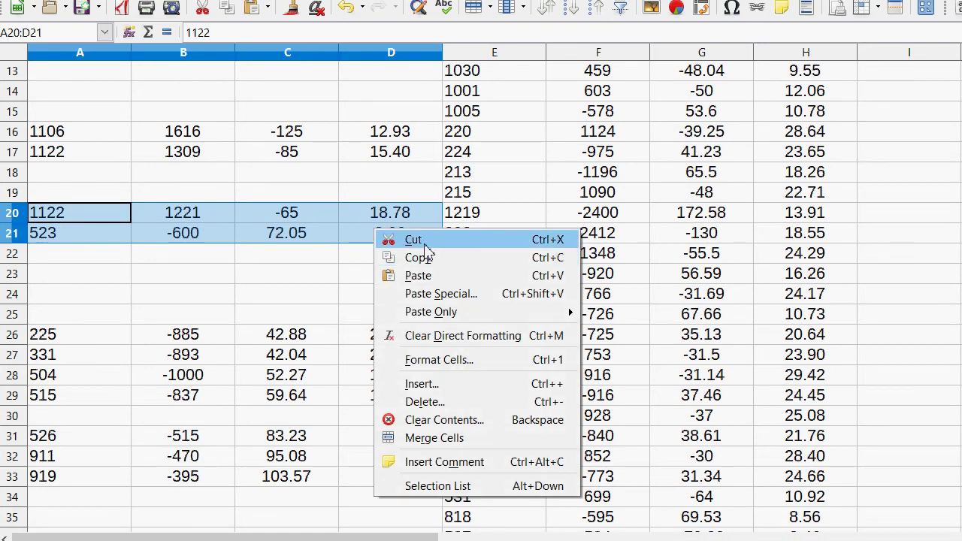
{"action": "left_click", "coordinate": [415, 240]}
{"action": "scroll", "coordinate": [519, 361], "scroll_direction": "down", "scroll_amount": 2}
{"action": "left_click", "coordinate": [462, 466]}
{"action": "right_click", "coordinate": [462, 466]}
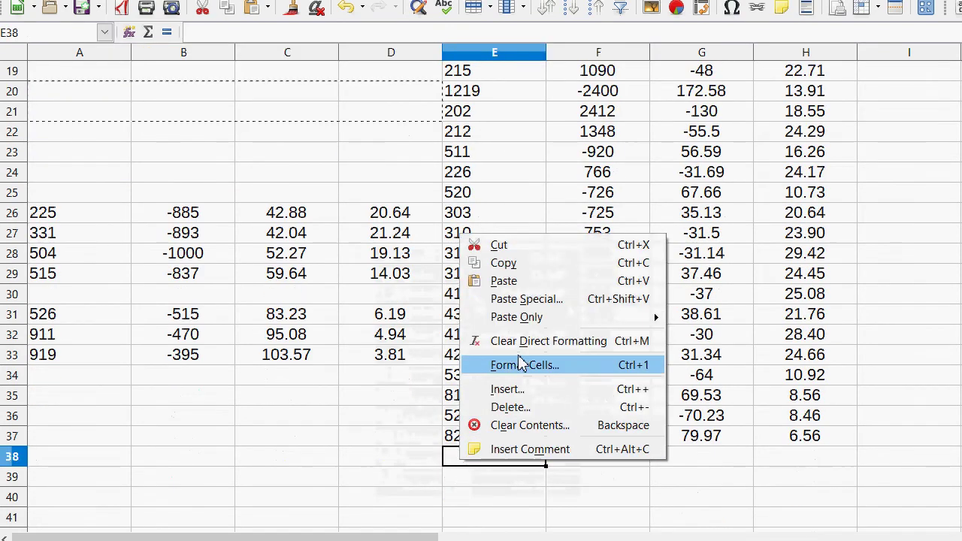
{"action": "left_click", "coordinate": [506, 280]}
{"action": "scroll", "coordinate": [477, 299], "scroll_direction": "up", "scroll_amount": 2}
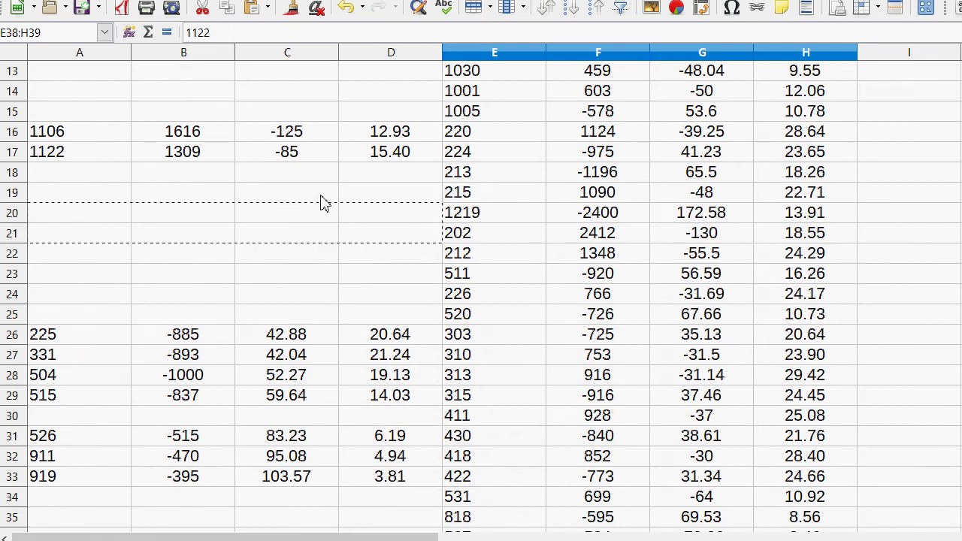
Move the 1309 THETA buy dated 1122 down to A19:D19 and compare it with the remaining sells.
{"action": "left_click_drag", "start_coordinate": [399, 153], "coordinate": [90, 209]}
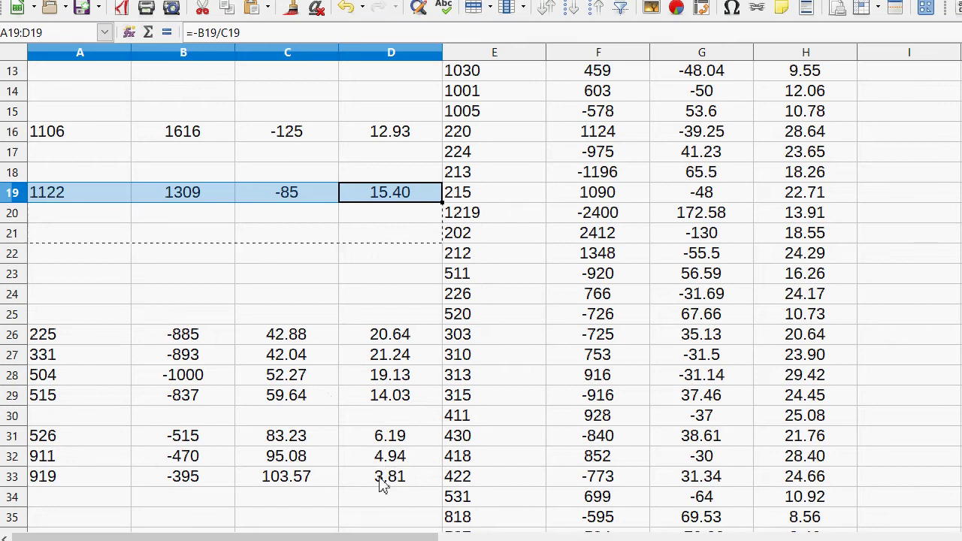
{"action": "left_click_drag", "start_coordinate": [386, 473], "coordinate": [56, 479]}
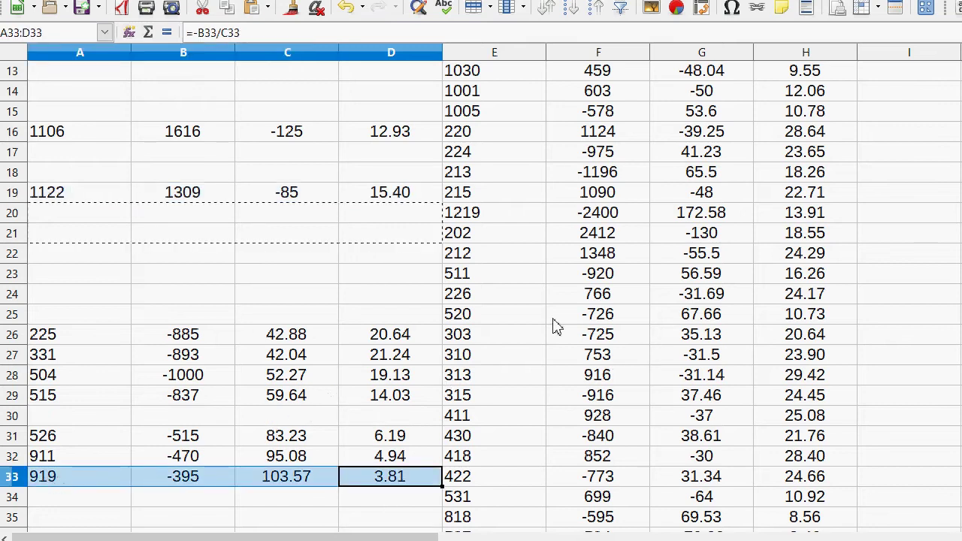
{"action": "left_click", "coordinate": [314, 459]}
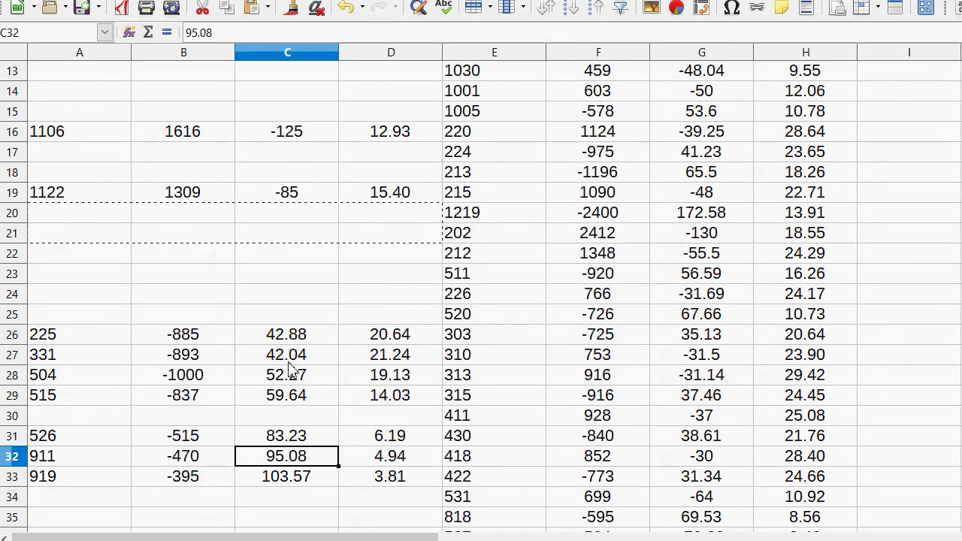
{"action": "left_click_drag", "start_coordinate": [398, 383], "coordinate": [215, 386]}
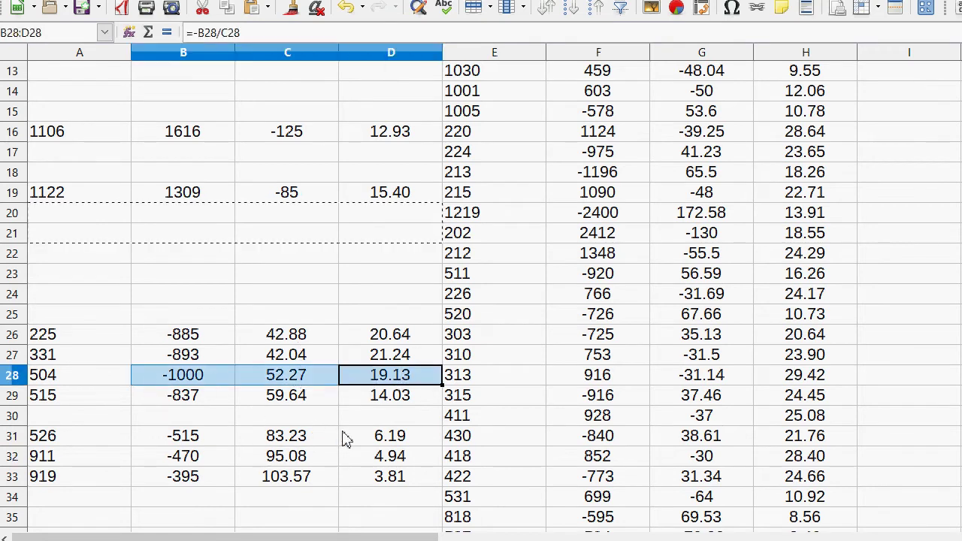
Try the 526 sell beneath the 1122 buy in A20:D20 and return it to A31:D31.
{"action": "left_click_drag", "start_coordinate": [389, 443], "coordinate": [99, 445]}
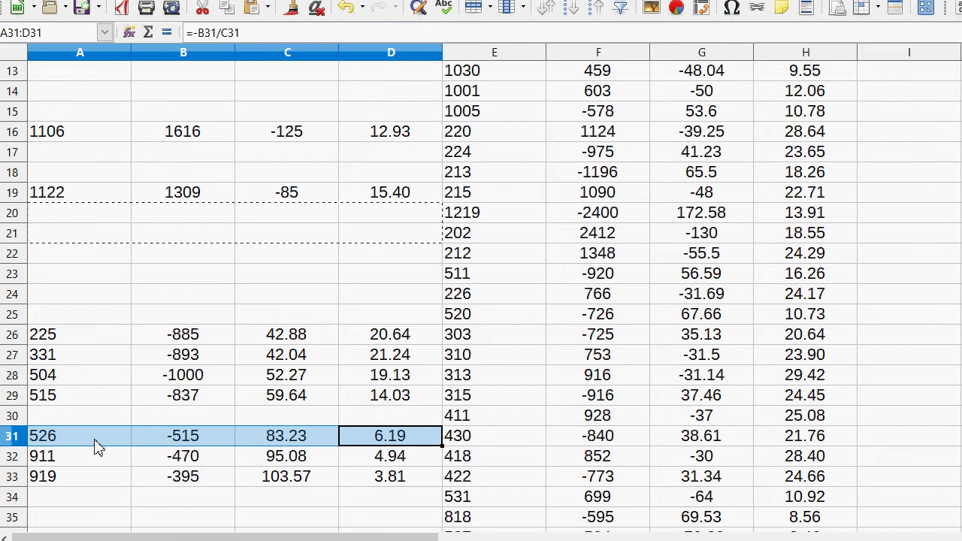
{"action": "left_click_drag", "start_coordinate": [97, 446], "coordinate": [96, 228]}
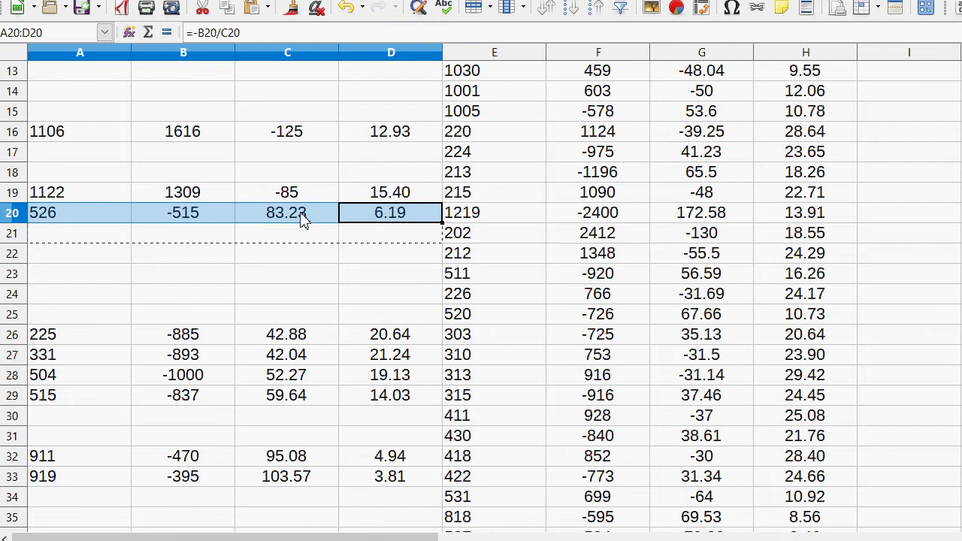
{"action": "left_click_drag", "start_coordinate": [348, 225], "coordinate": [322, 440]}
Select the 515 sell in A29:D29, check the daily THETABTC price chart, and return to the spreadsheet.
{"action": "left_click_drag", "start_coordinate": [370, 399], "coordinate": [72, 400]}
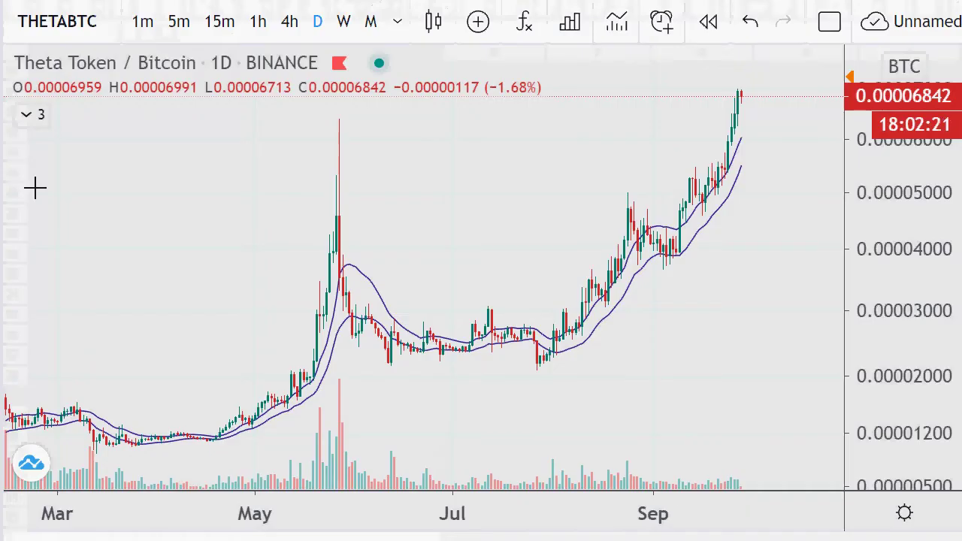
{"action": "left_click", "coordinate": [30, 472]}
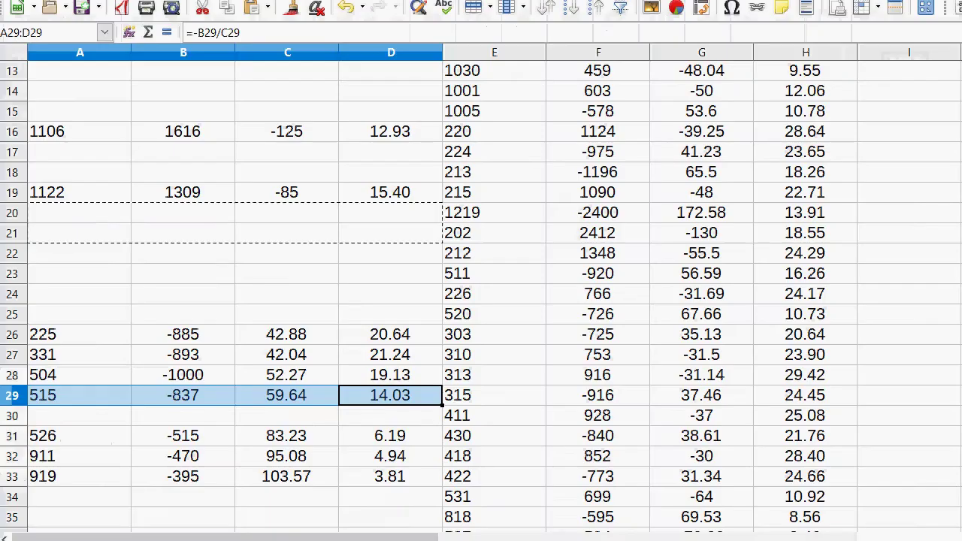
Move the 515 sell up to A22:D22 and the 526 sell to A23:D23 directly beneath it.
{"action": "left_click", "coordinate": [608, 529]}
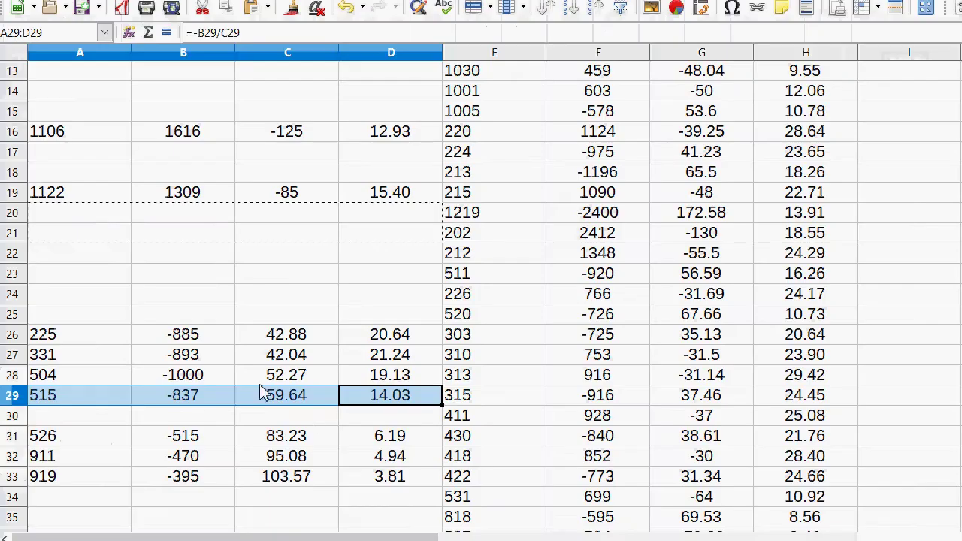
{"action": "left_click_drag", "start_coordinate": [261, 393], "coordinate": [167, 258]}
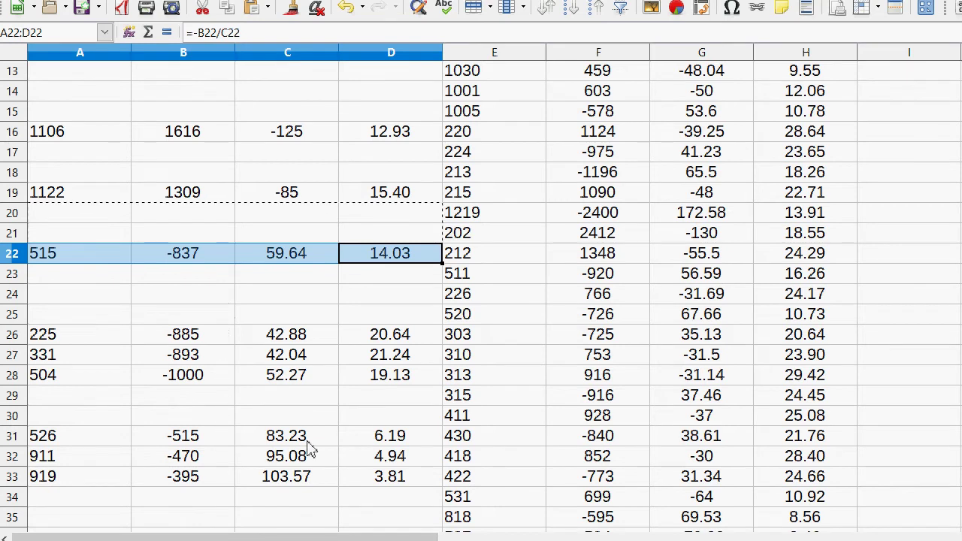
{"action": "left_click_drag", "start_coordinate": [393, 440], "coordinate": [120, 268]}
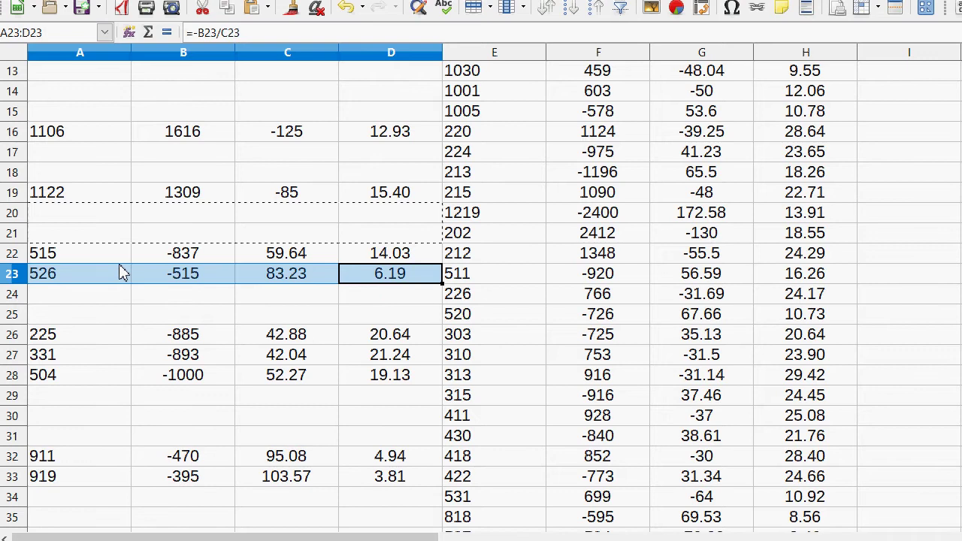
Move the 1616 THETA buy dated 1106 down to A21:D21, directly above the 515 and 526 sells.
{"action": "left_click_drag", "start_coordinate": [361, 139], "coordinate": [49, 172]}
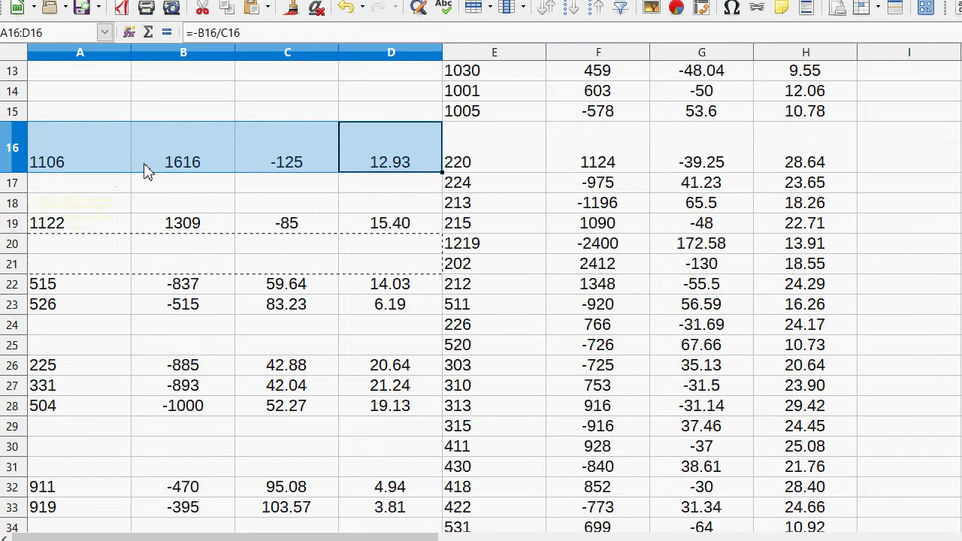
{"action": "left_click", "coordinate": [148, 171]}
{"action": "left_click_drag", "start_coordinate": [369, 162], "coordinate": [90, 270]}
{"action": "left_click", "coordinate": [126, 304]}
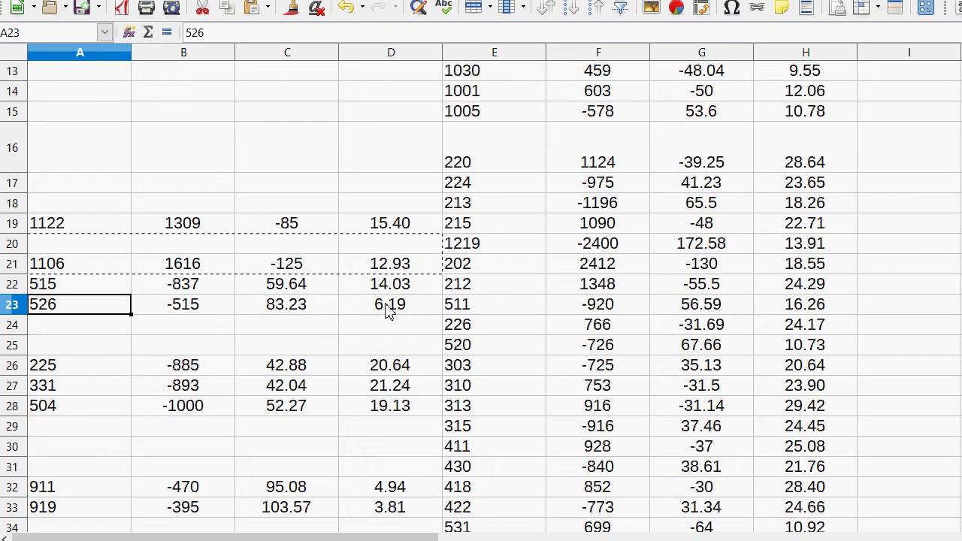
Cut the matched 1106, 515 and 526 trades from A21:D23 and paste them at E40:H42.
{"action": "left_click_drag", "start_coordinate": [387, 311], "coordinate": [106, 267]}
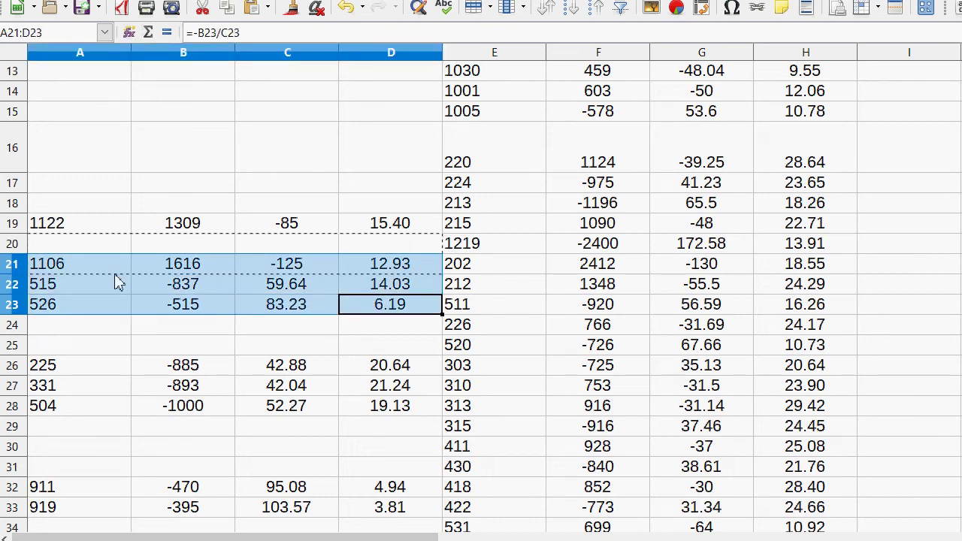
{"action": "right_click", "coordinate": [264, 280]}
{"action": "left_click", "coordinate": [272, 282]}
{"action": "scroll", "coordinate": [597, 308], "scroll_direction": "down", "scroll_amount": 4}
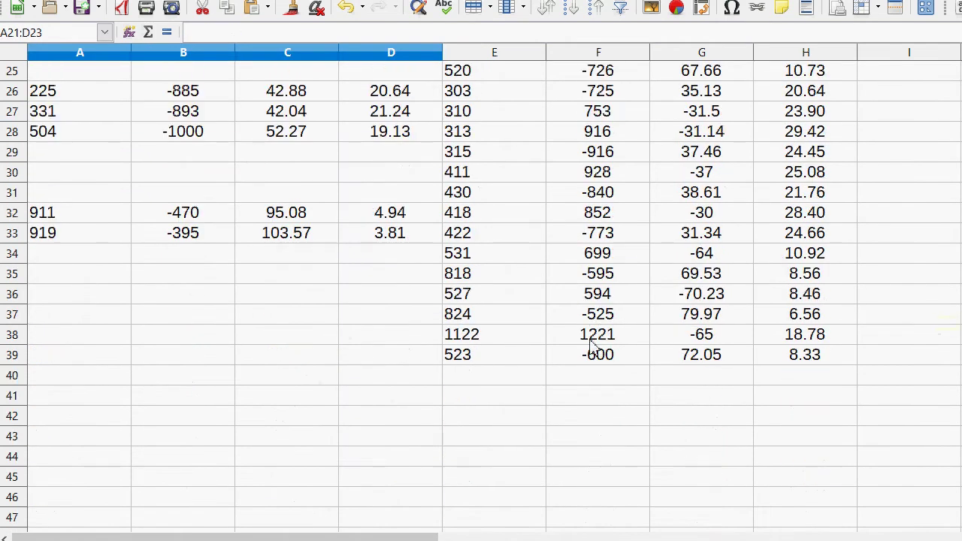
{"action": "right_click", "coordinate": [485, 378]}
{"action": "left_click", "coordinate": [562, 421]}
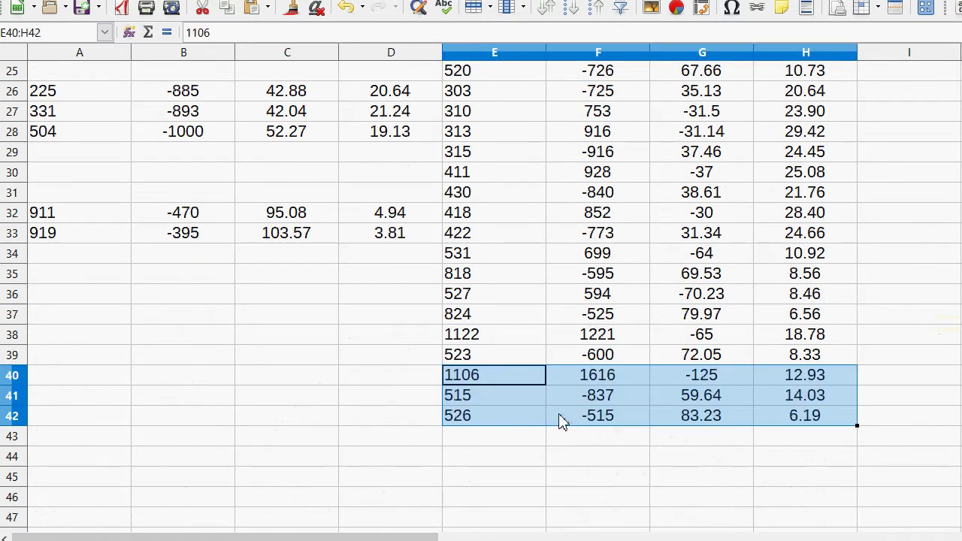
Move the 911 and 919 sells up to A20:D21, directly below the 1309 THETA buy dated 1122.
{"action": "scroll", "coordinate": [549, 405], "scroll_direction": "up", "scroll_amount": 3}
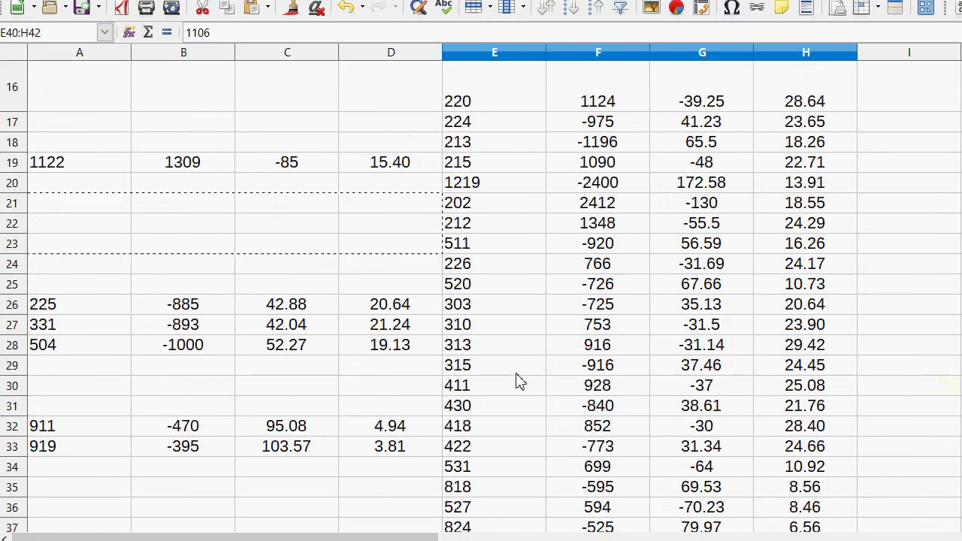
{"action": "scroll", "coordinate": [526, 383], "scroll_direction": "down", "scroll_amount": 2}
{"action": "scroll", "coordinate": [586, 398], "scroll_direction": "up", "scroll_amount": 1}
{"action": "scroll", "coordinate": [548, 398], "scroll_direction": "up", "scroll_amount": 2}
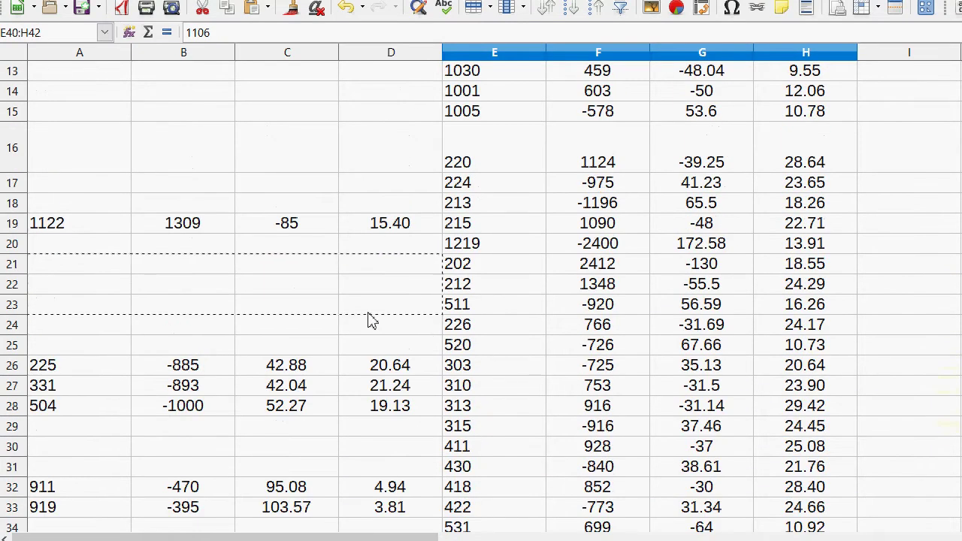
{"action": "scroll", "coordinate": [350, 305], "scroll_direction": "down", "scroll_amount": 2}
{"action": "scroll", "coordinate": [331, 297], "scroll_direction": "up", "scroll_amount": 1}
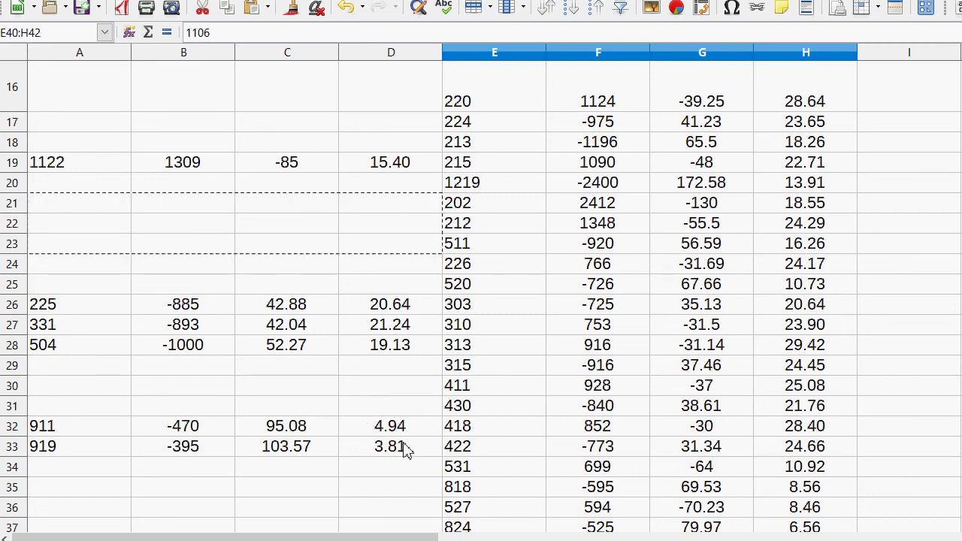
{"action": "left_click_drag", "start_coordinate": [402, 449], "coordinate": [79, 433]}
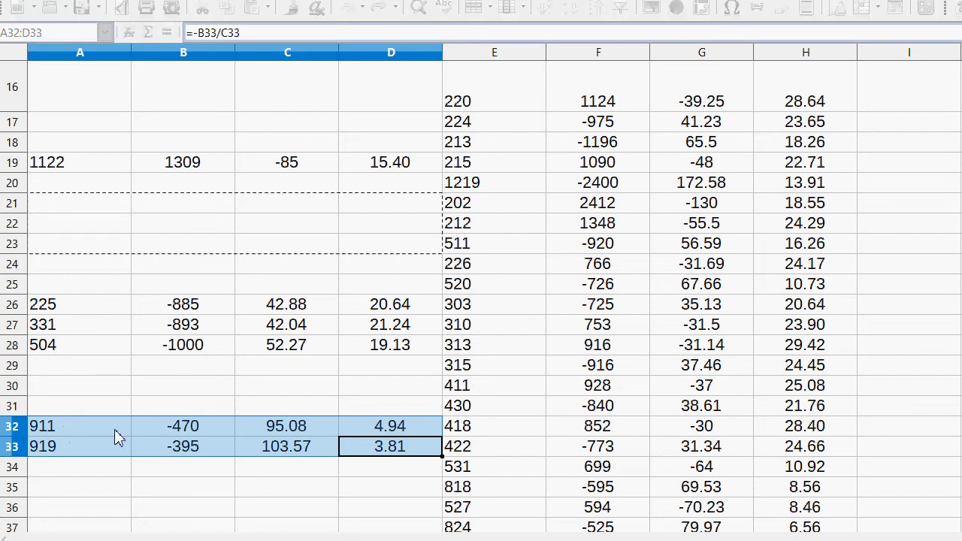
{"action": "left_click_drag", "start_coordinate": [144, 436], "coordinate": [118, 204]}
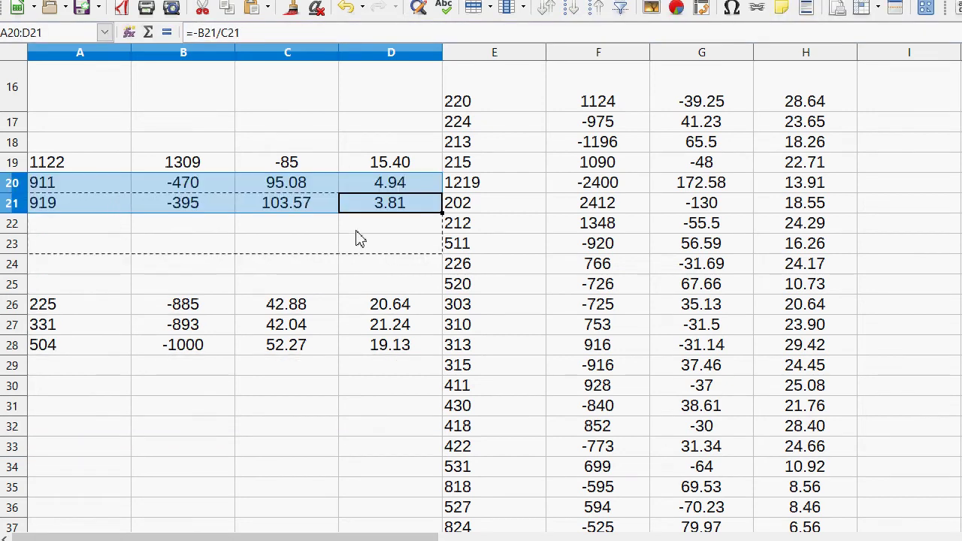
{"action": "left_click", "coordinate": [190, 204]}
{"action": "left_click", "coordinate": [196, 162]}
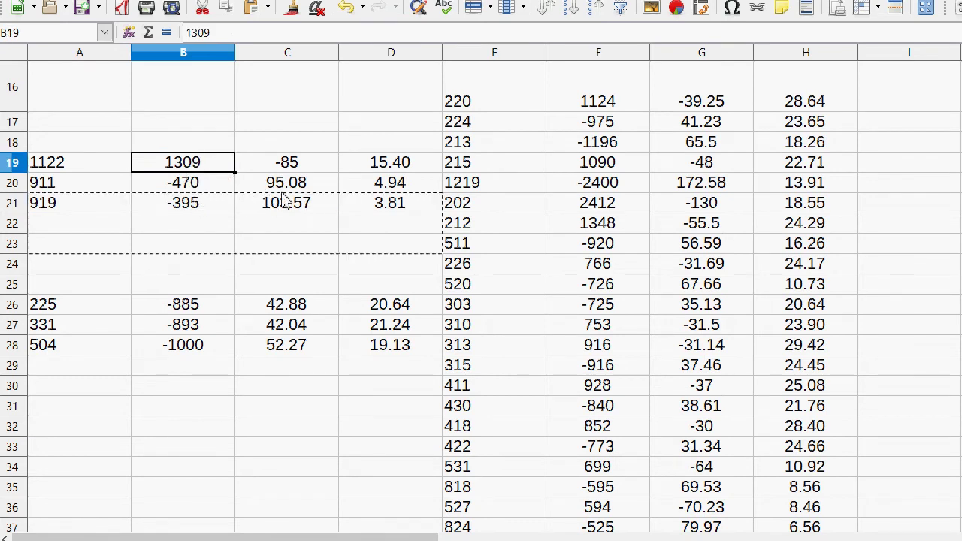
Cut the matched 1122, 911 and 919 trades from A19:D21 and paste them at E43:H45.
{"action": "left_click_drag", "start_coordinate": [392, 201], "coordinate": [76, 163]}
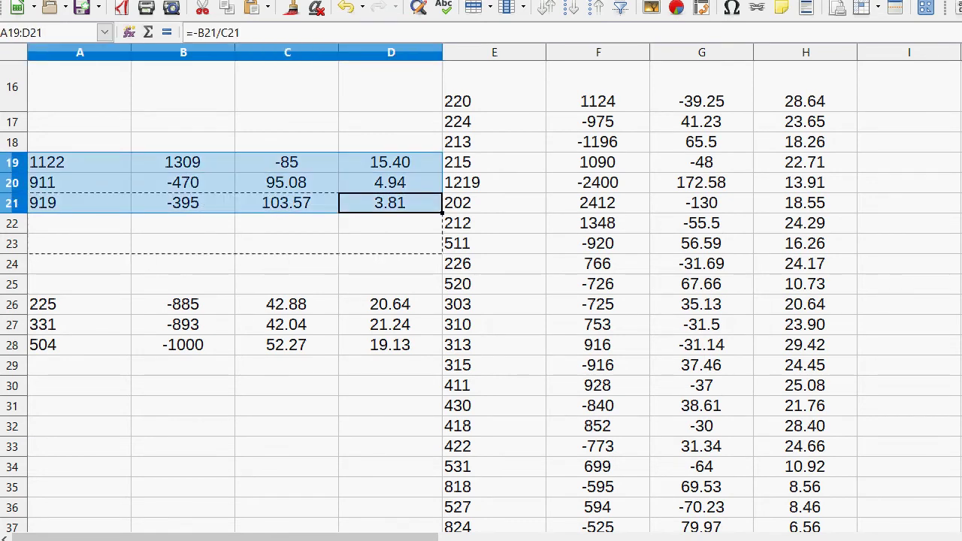
{"action": "right_click", "coordinate": [97, 183]}
{"action": "left_click", "coordinate": [122, 191]}
{"action": "scroll", "coordinate": [575, 270], "scroll_direction": "down", "scroll_amount": 4}
{"action": "left_click", "coordinate": [466, 375]}
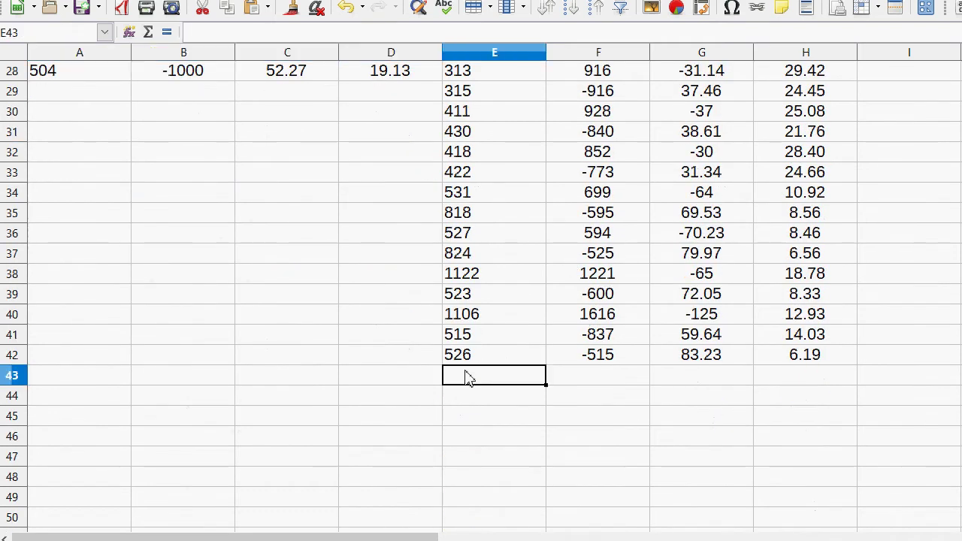
{"action": "right_click", "coordinate": [466, 375]}
{"action": "left_click", "coordinate": [492, 418]}
{"action": "scroll", "coordinate": [590, 364], "scroll_direction": "down", "scroll_amount": 1}
{"action": "scroll", "coordinate": [594, 346], "scroll_direction": "down", "scroll_amount": 2}
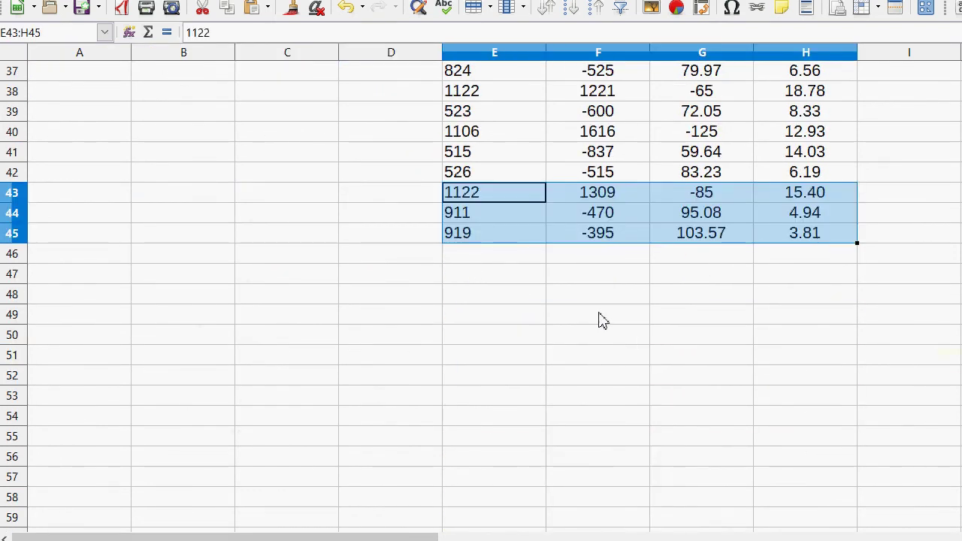
Enter a SUM formula in F49 that totals the paired THETA amounts in F8:F47.
{"action": "left_click", "coordinate": [596, 322]}
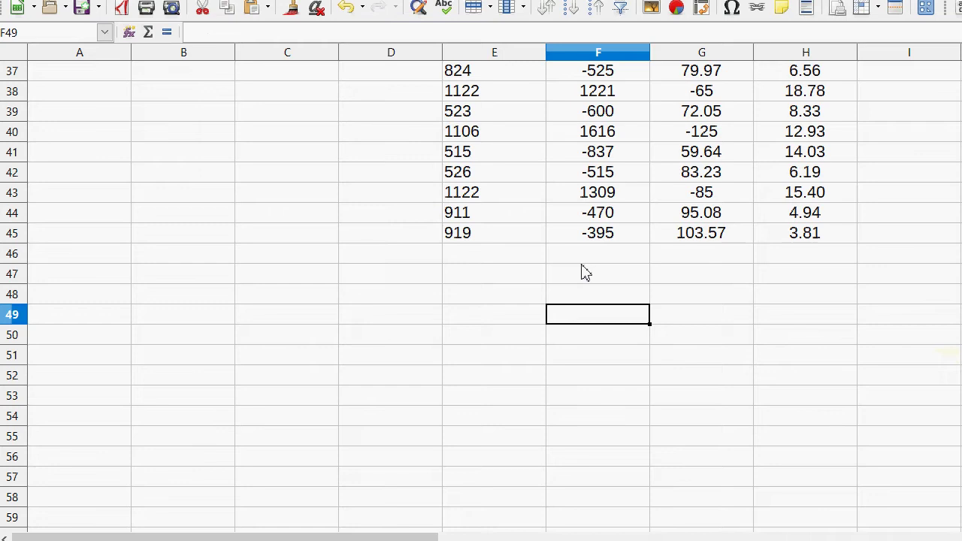
{"action": "type", "text": "=SUM("}
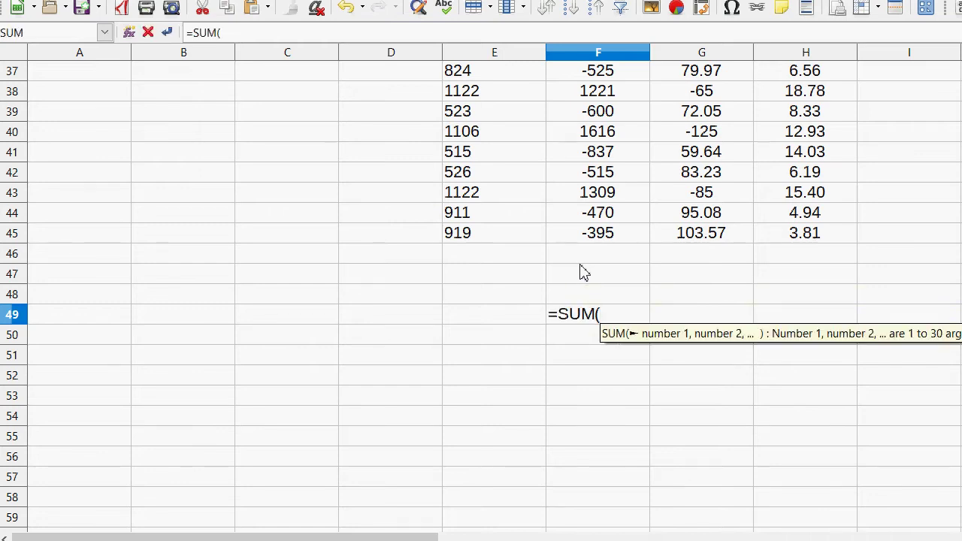
{"action": "left_click_drag", "start_coordinate": [584, 272], "coordinate": [582, 223]}
{"action": "key", "text": "Return"}
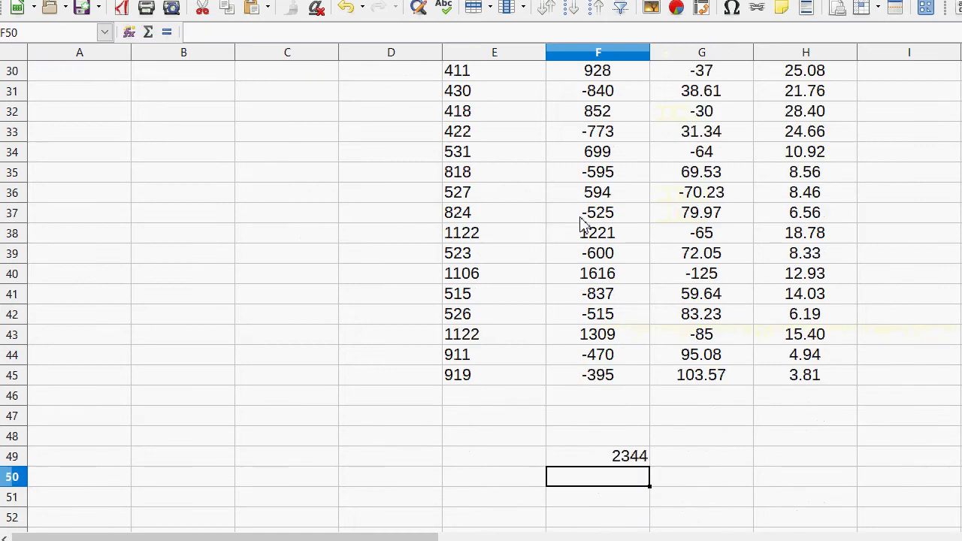
Copy the SUM formula from F49 into G49 to total the paired amounts in column G.
{"action": "left_click", "coordinate": [649, 459]}
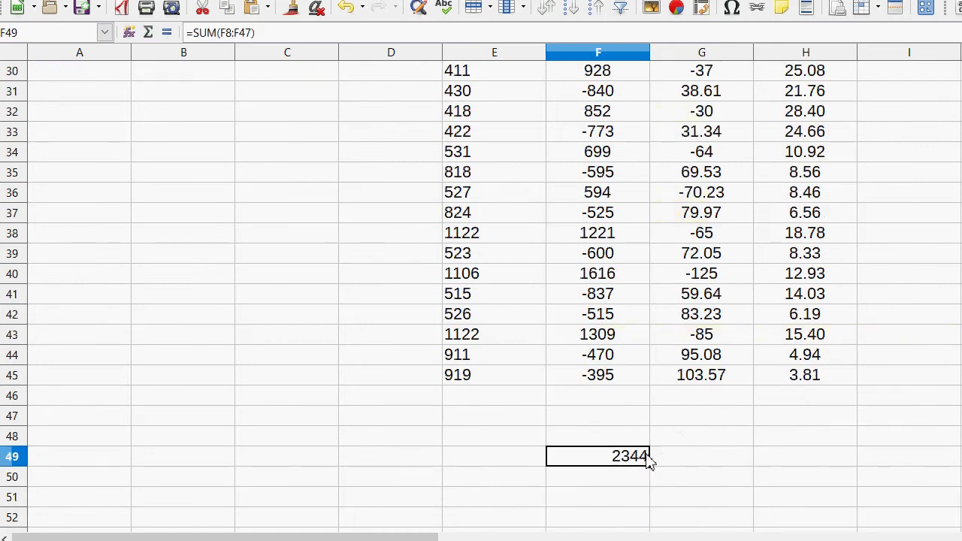
{"action": "right_click", "coordinate": [649, 458]}
{"action": "left_click", "coordinate": [695, 256]}
{"action": "left_click", "coordinate": [697, 456]}
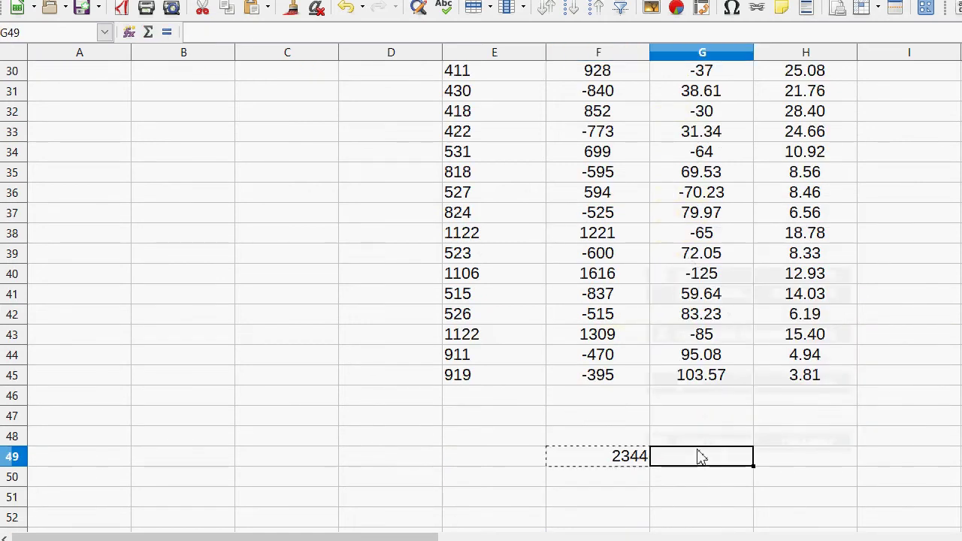
{"action": "right_click", "coordinate": [698, 455]}
{"action": "left_click", "coordinate": [739, 271]}
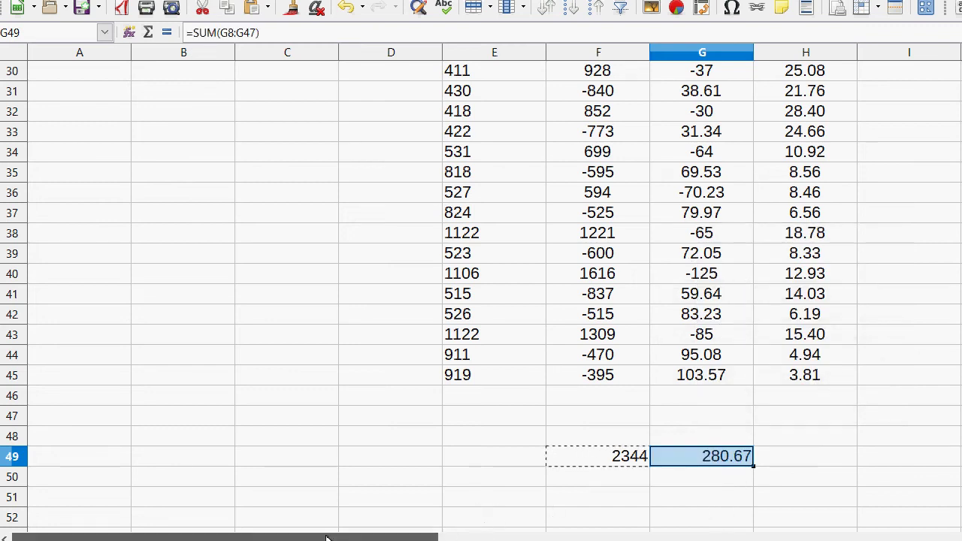
Copy the total formulas in F49:G49 to B49:C49 to sum the remaining unpaired trades.
{"action": "scroll", "coordinate": [288, 371], "scroll_direction": "up", "scroll_amount": 3}
{"action": "scroll", "coordinate": [294, 338], "scroll_direction": "down", "scroll_amount": 2}
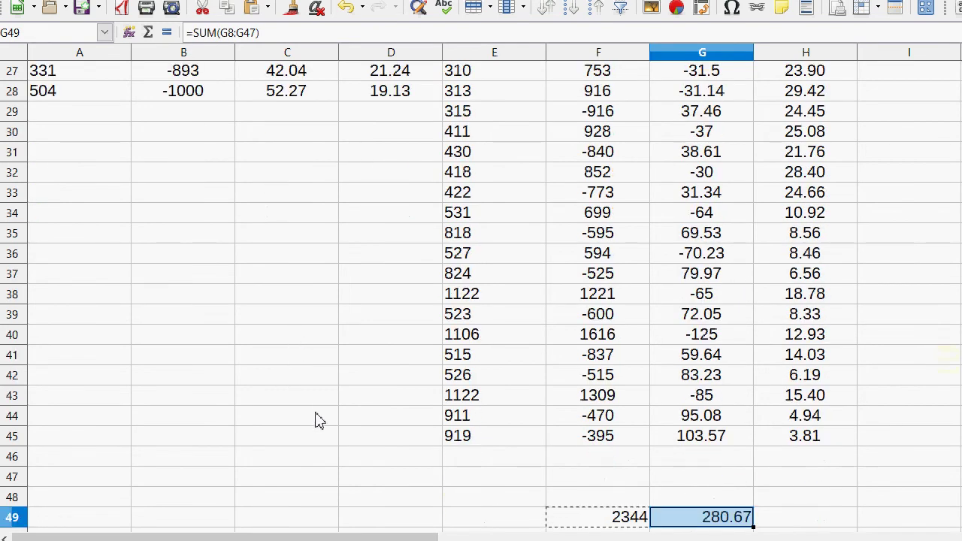
{"action": "left_click_drag", "start_coordinate": [723, 516], "coordinate": [746, 522]}
{"action": "left_click", "coordinate": [727, 479]}
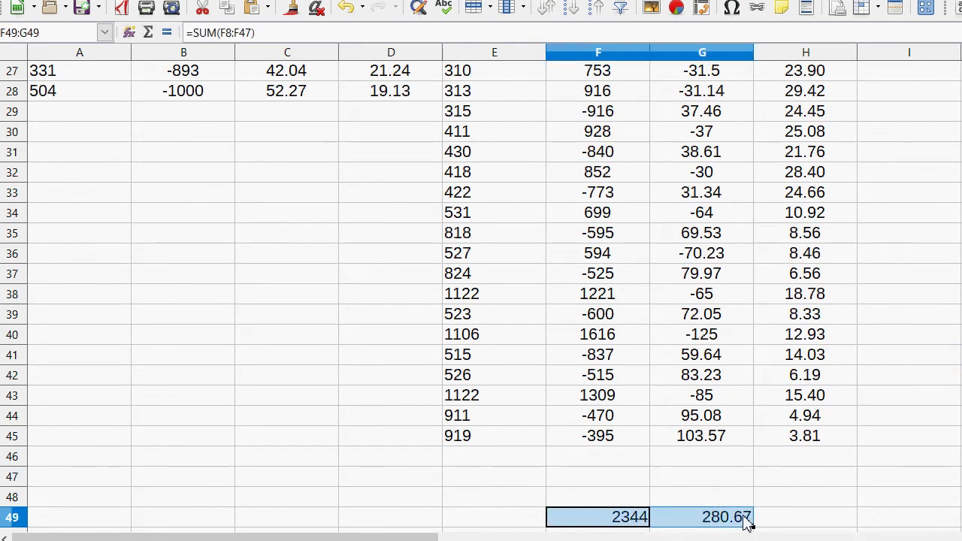
{"action": "right_click", "coordinate": [746, 522]}
{"action": "left_click", "coordinate": [770, 314]}
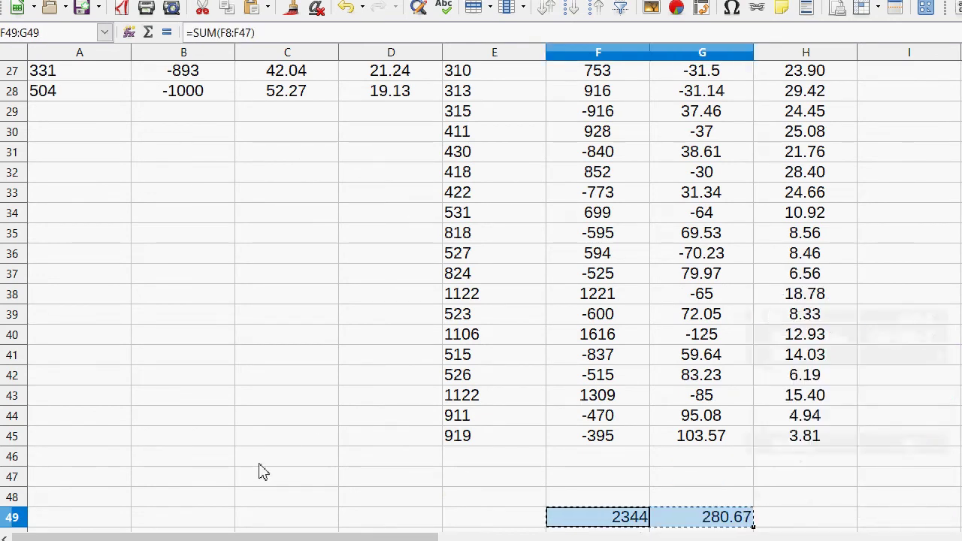
{"action": "right_click", "coordinate": [192, 518]}
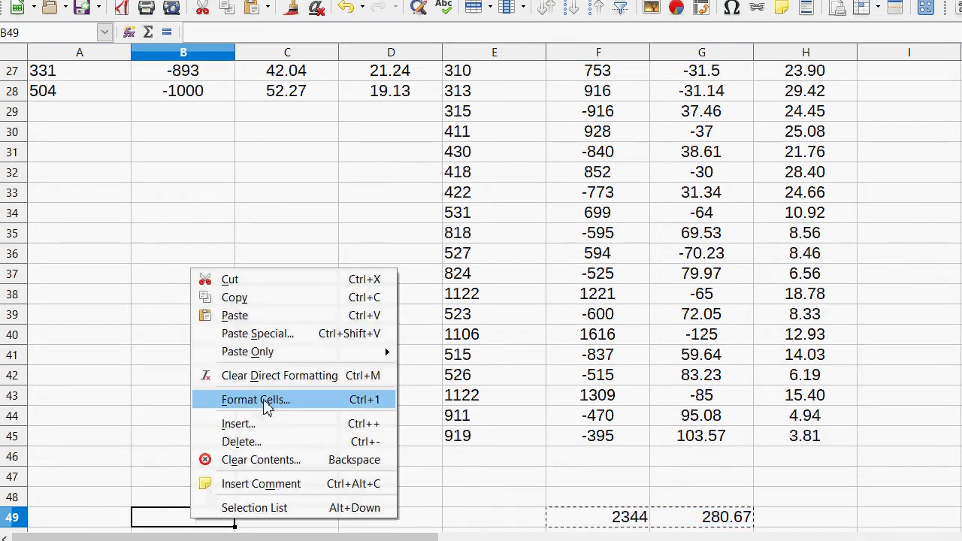
{"action": "left_click", "coordinate": [275, 316]}
Examine the row 49 totals for the unpaired and paired trades against the rows above.
{"action": "scroll", "coordinate": [348, 396], "scroll_direction": "down", "scroll_amount": 1}
{"action": "left_click", "coordinate": [206, 485]}
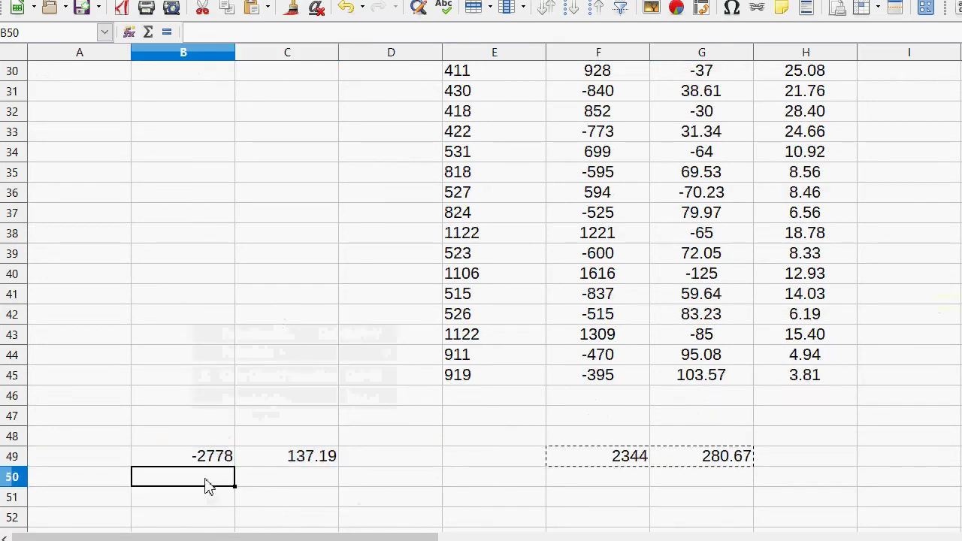
{"action": "left_click", "coordinate": [211, 460]}
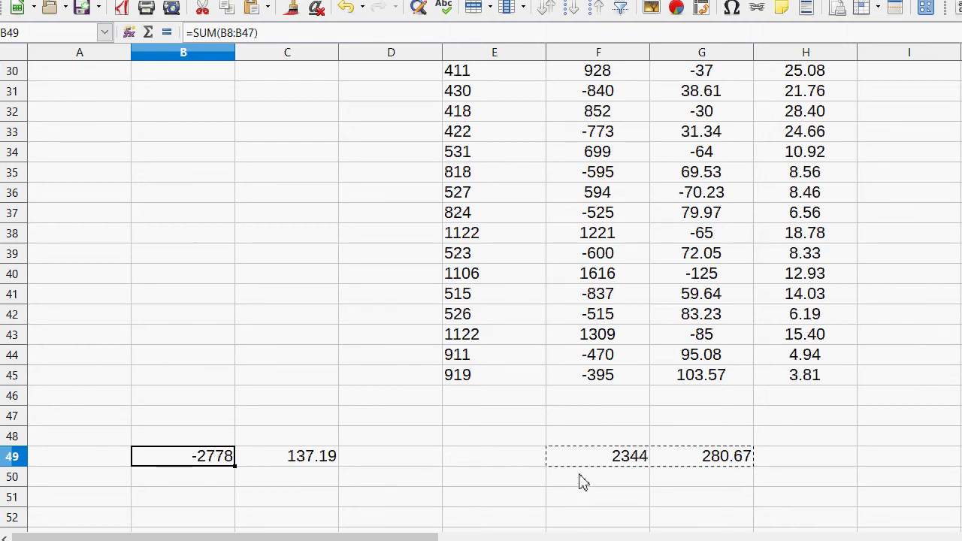
{"action": "scroll", "coordinate": [583, 481], "scroll_direction": "up", "scroll_amount": 7}
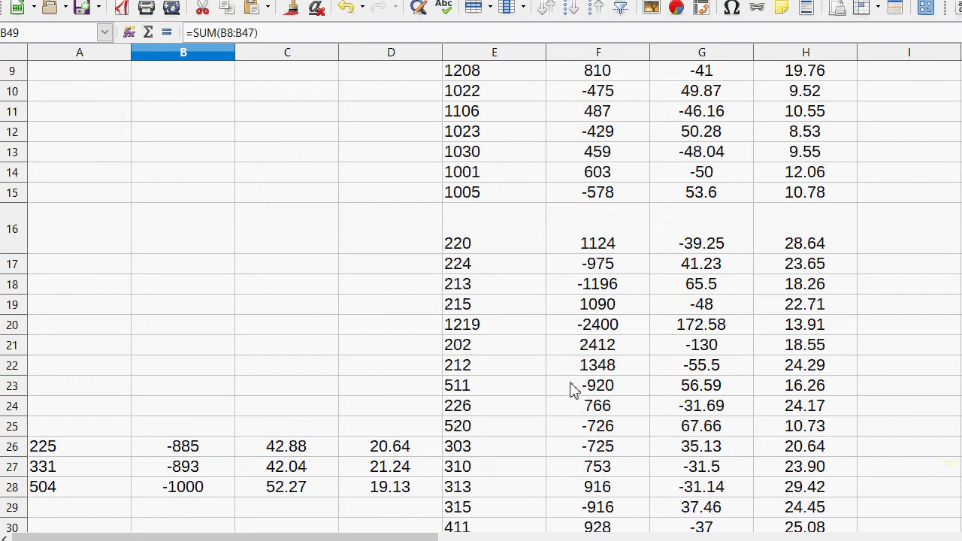
{"action": "scroll", "coordinate": [565, 360], "scroll_direction": "down", "scroll_amount": 3}
{"action": "scroll", "coordinate": [564, 357], "scroll_direction": "down", "scroll_amount": 3}
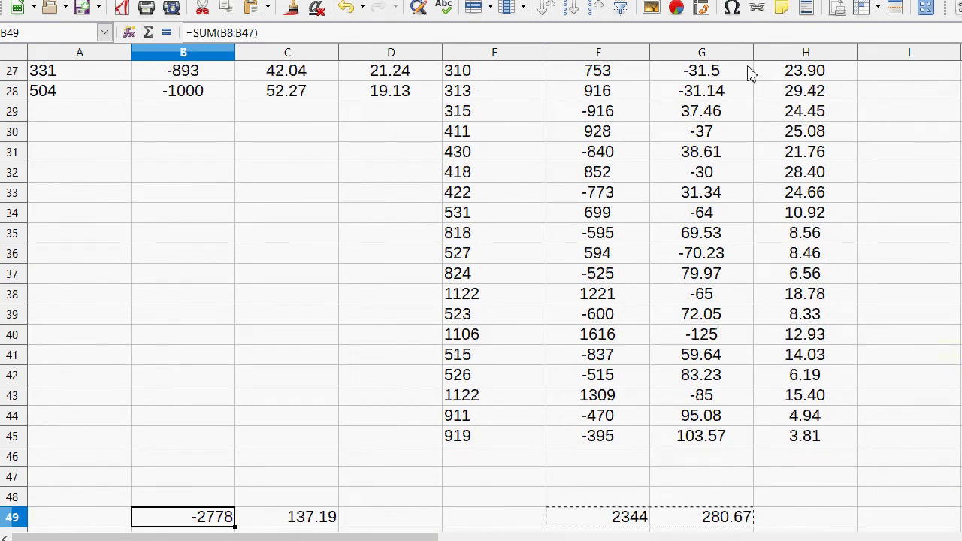
{"action": "scroll", "coordinate": [643, 222], "scroll_direction": "down", "scroll_amount": 2}
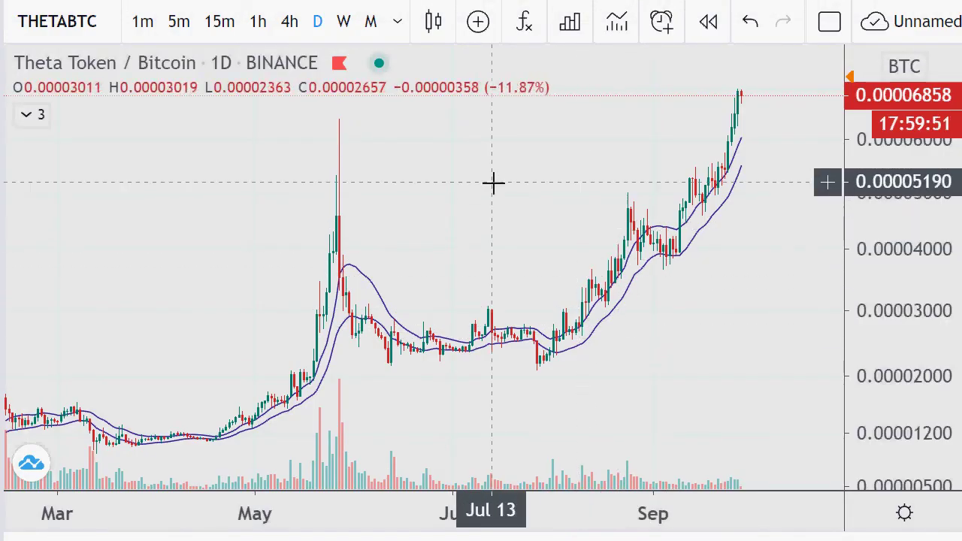
{"action": "scroll", "coordinate": [492, 181], "scroll_direction": "down", "scroll_amount": 3}
{"action": "scroll", "coordinate": [492, 182], "scroll_direction": "down", "scroll_amount": 5}
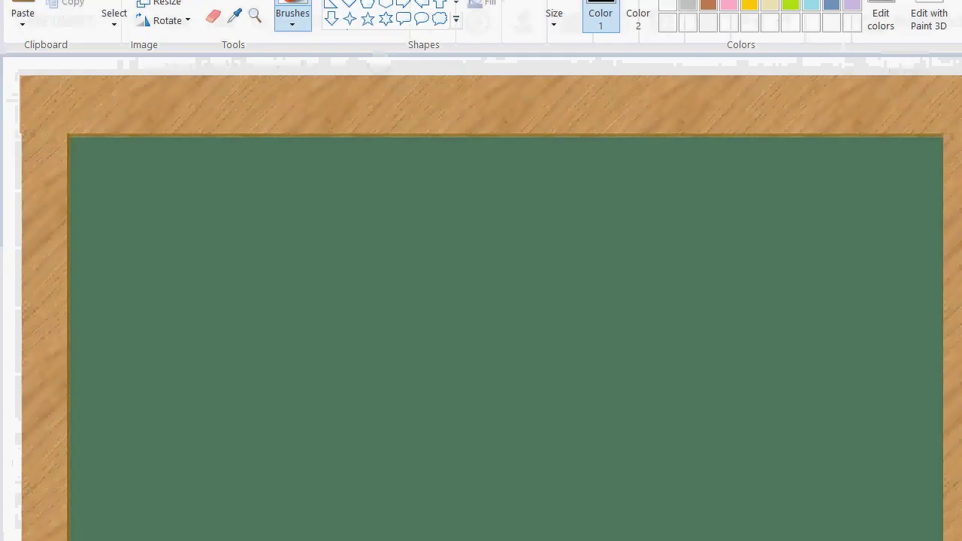
{"action": "scroll", "coordinate": [769, 114], "scroll_direction": "down", "scroll_amount": 5}
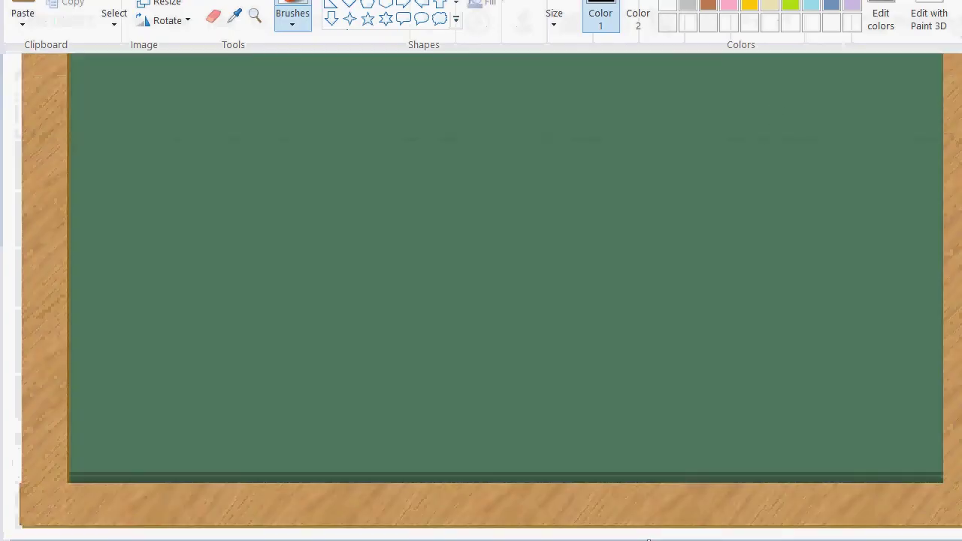
{"action": "left_click", "coordinate": [260, 2]}
{"action": "scroll", "coordinate": [359, 151], "scroll_direction": "up", "scroll_amount": 5}
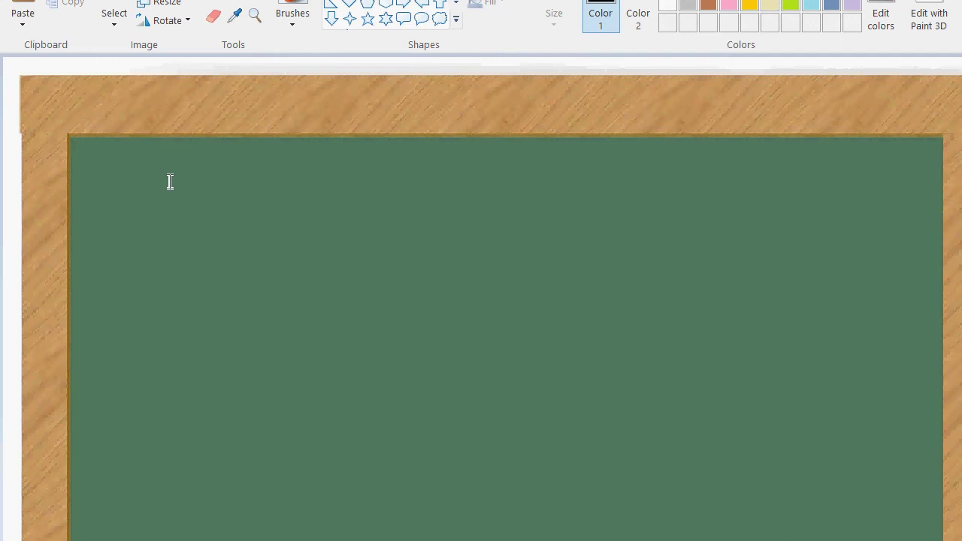
{"action": "left_click_drag", "start_coordinate": [129, 235], "coordinate": [508, 230]}
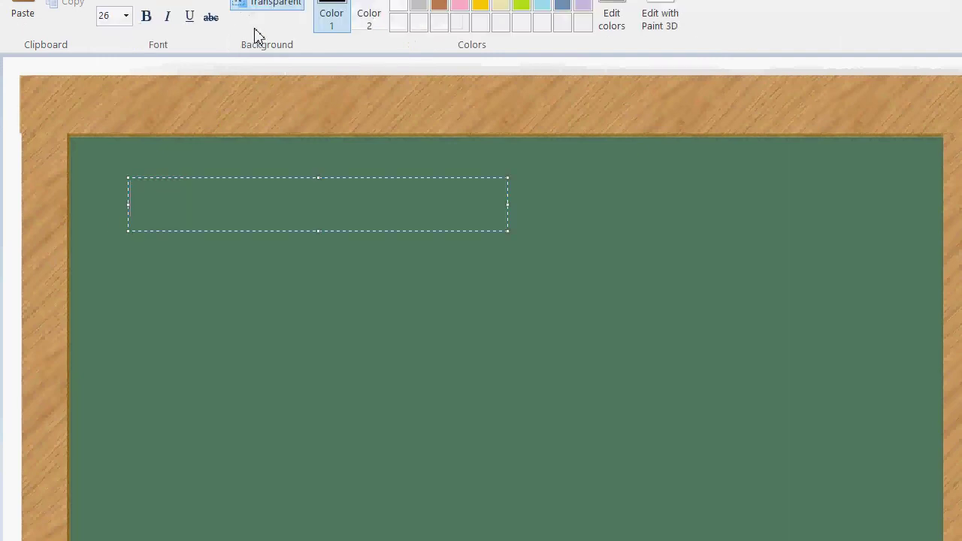
{"action": "left_click", "coordinate": [231, 76]}
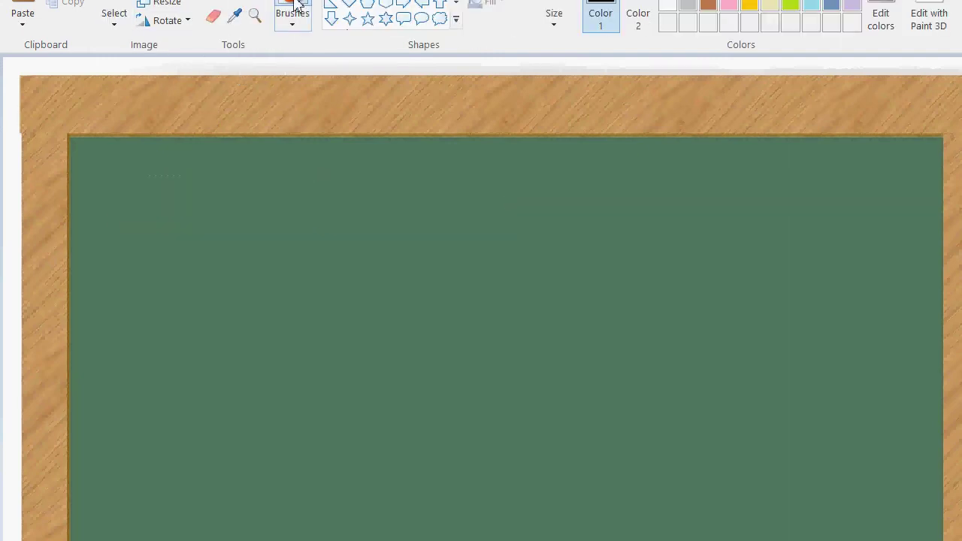
Handwrite the letters a, b, c and d in a column along the chalkboard's left side with the black brush.
{"action": "left_click", "coordinate": [296, 4]}
{"action": "left_click_drag", "start_coordinate": [188, 204], "coordinate": [175, 230]}
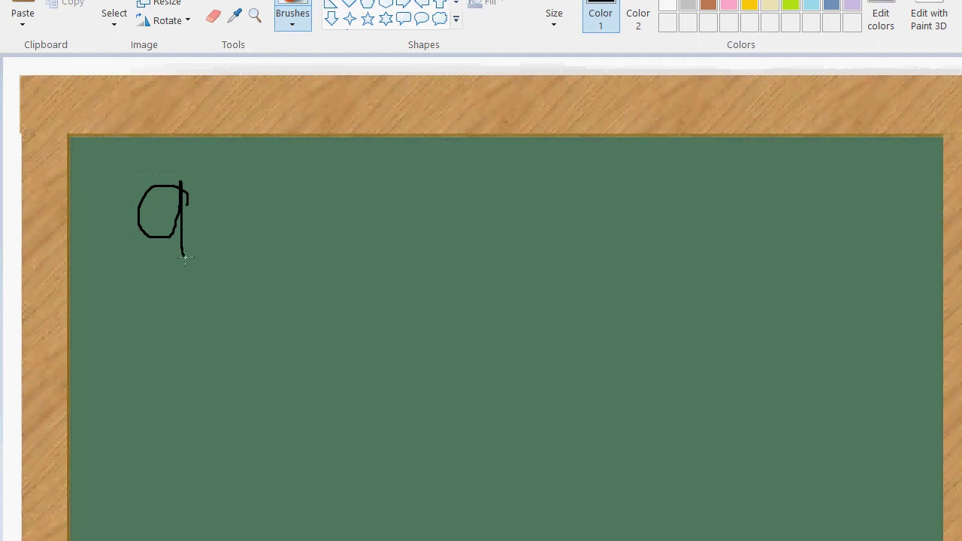
{"action": "mouse_move", "coordinate": [152, 326]}
{"action": "left_mouse_down"}
{"action": "mouse_move", "coordinate": [193, 340]}
{"action": "mouse_move", "coordinate": [173, 408]}
{"action": "left_mouse_up"}
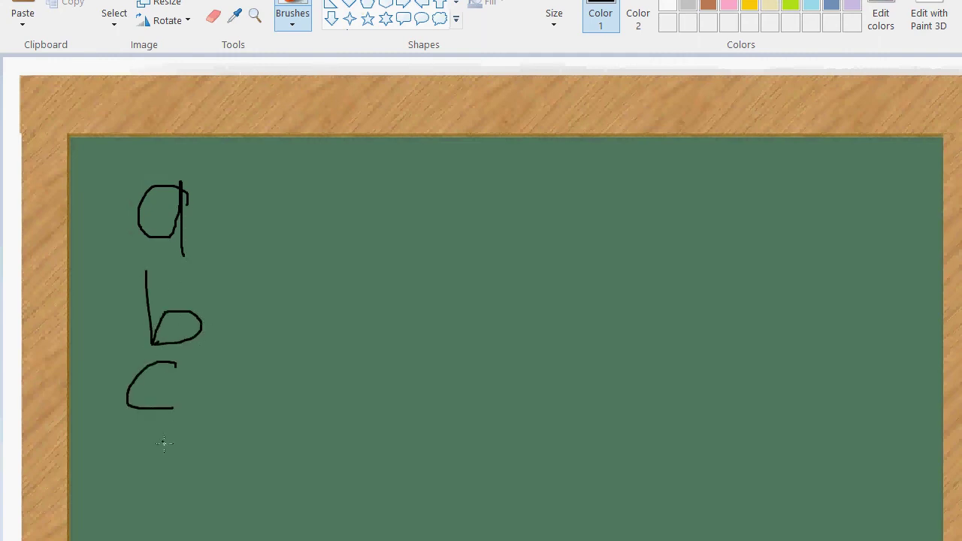
{"action": "left_click_drag", "start_coordinate": [163, 440], "coordinate": [153, 461]}
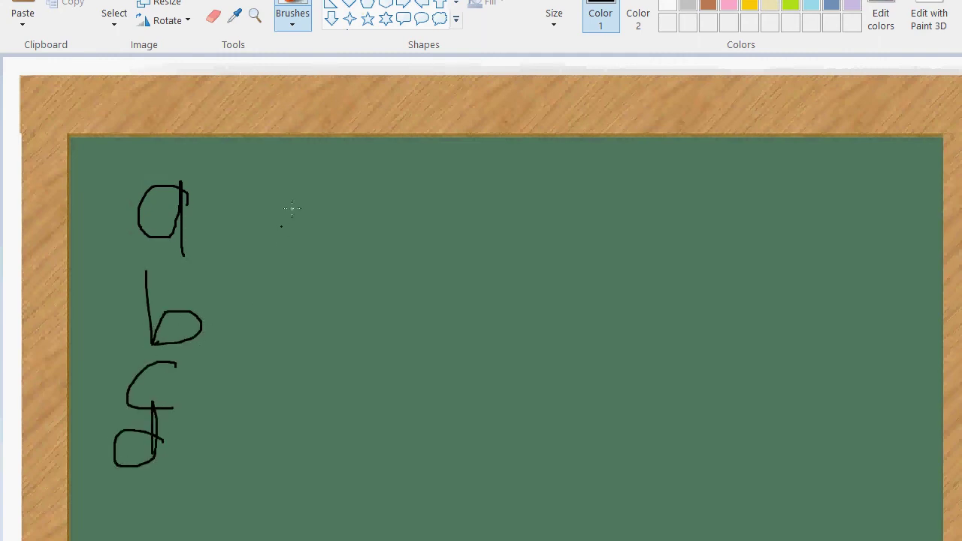
Handwrite the amounts 1500, 1750 and 1600 in a column beside the letters and begin the fourth amount with 25.
{"action": "left_click_drag", "start_coordinate": [337, 221], "coordinate": [296, 227]}
{"action": "left_click_drag", "start_coordinate": [314, 182], "coordinate": [358, 176]}
{"action": "left_click_drag", "start_coordinate": [378, 179], "coordinate": [396, 224]}
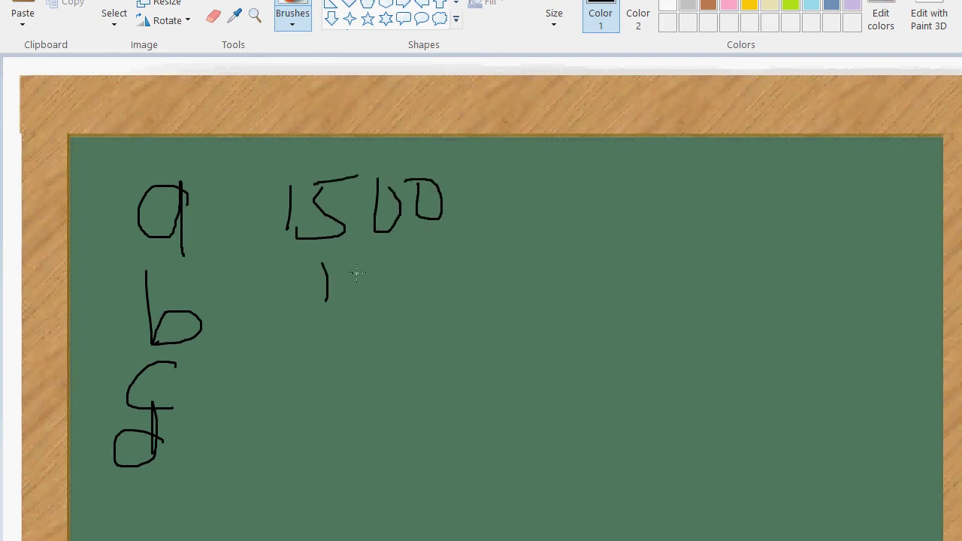
{"action": "left_click_drag", "start_coordinate": [422, 278], "coordinate": [389, 300]}
{"action": "left_click_drag", "start_coordinate": [424, 257], "coordinate": [460, 256]}
{"action": "left_click_drag", "start_coordinate": [463, 253], "coordinate": [492, 283]}
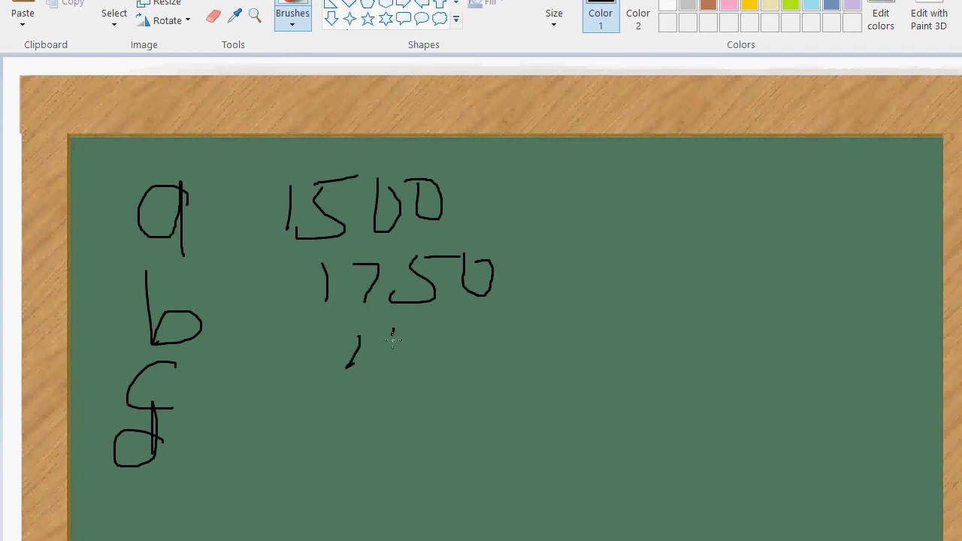
{"action": "mouse_move", "coordinate": [393, 329]}
{"action": "left_mouse_down"}
{"action": "mouse_move", "coordinate": [412, 342]}
{"action": "mouse_move", "coordinate": [471, 330]}
{"action": "left_mouse_up"}
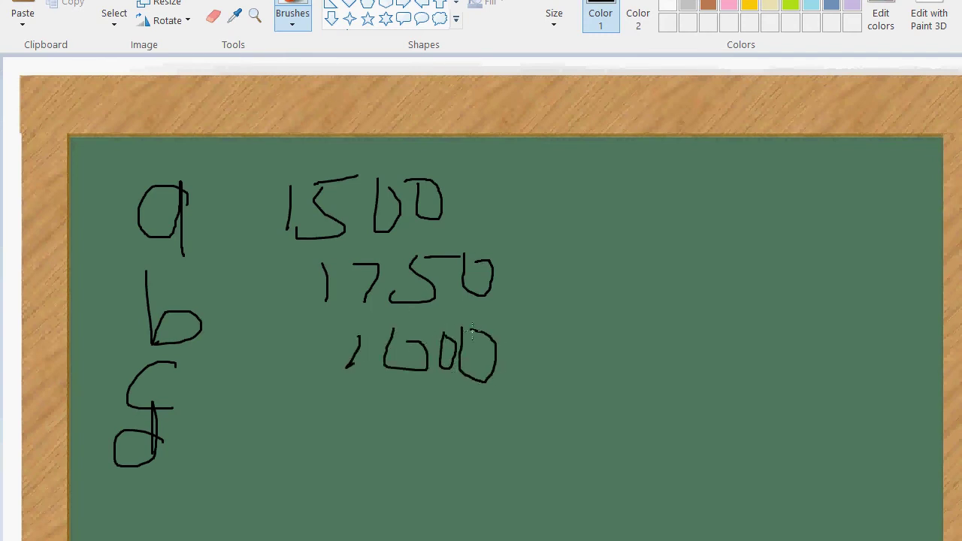
{"action": "left_click_drag", "start_coordinate": [333, 408], "coordinate": [335, 451]}
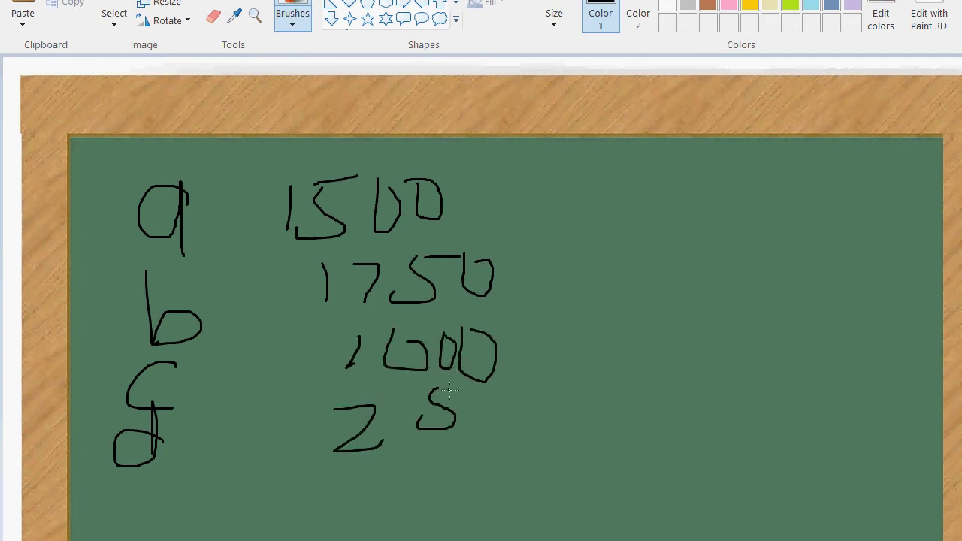